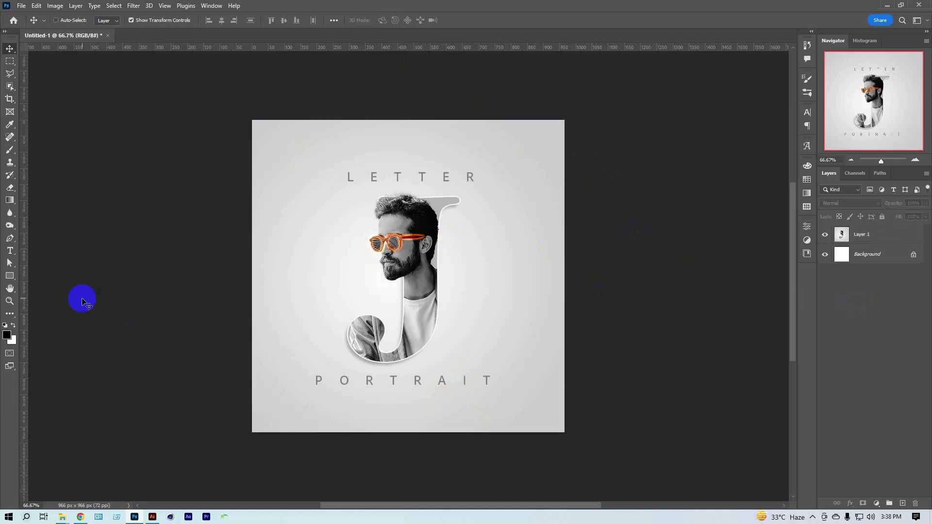
# Step: Create a new 2000 × 2000 px document named 'Letter Portrait Design'
pyautogui.click(21, 6)
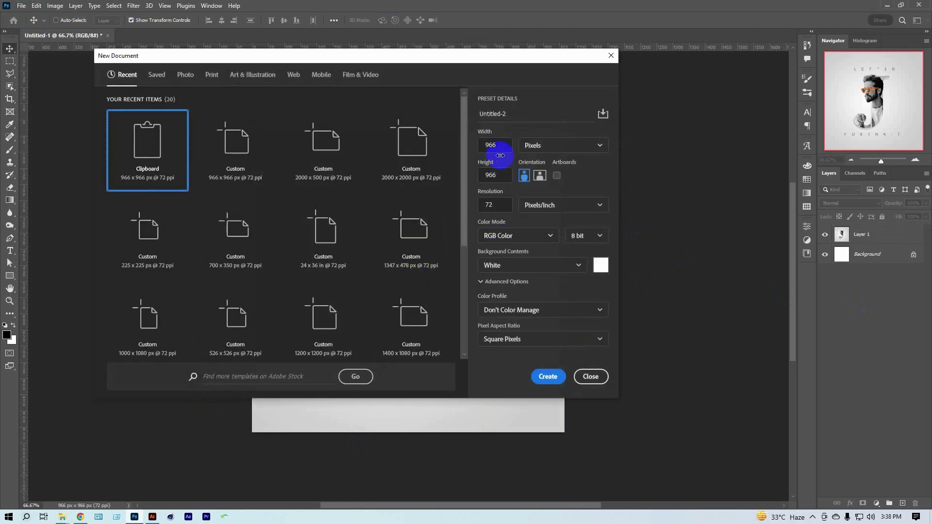
pyautogui.write('2000')
pyautogui.doubleClick(504, 177)
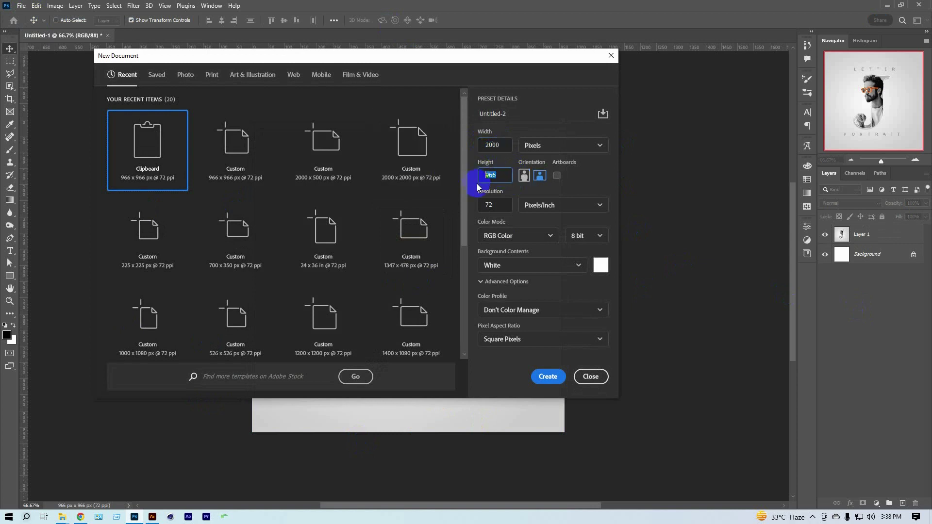
pyautogui.write('2000')
pyautogui.moveTo(536, 117); pyautogui.dragTo(460, 115)
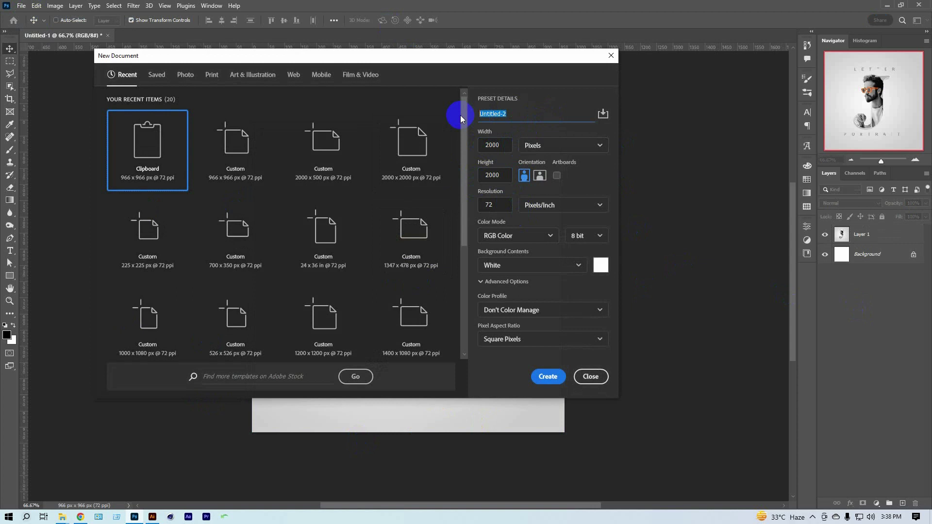
pyautogui.write('Letter Portrait Design')
pyautogui.press('Return')
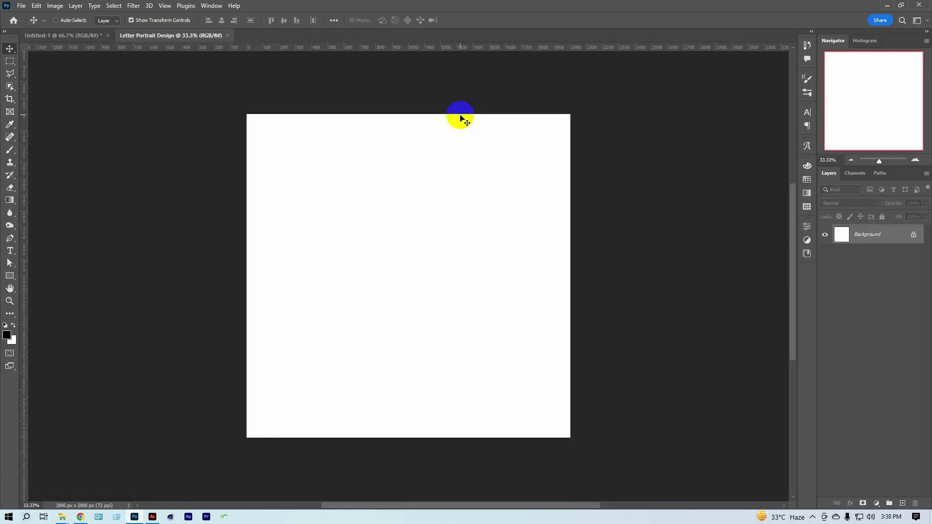
# Step: Add a Gradient Fill layer with Radial style at 255% scale
pyautogui.click(879, 505)
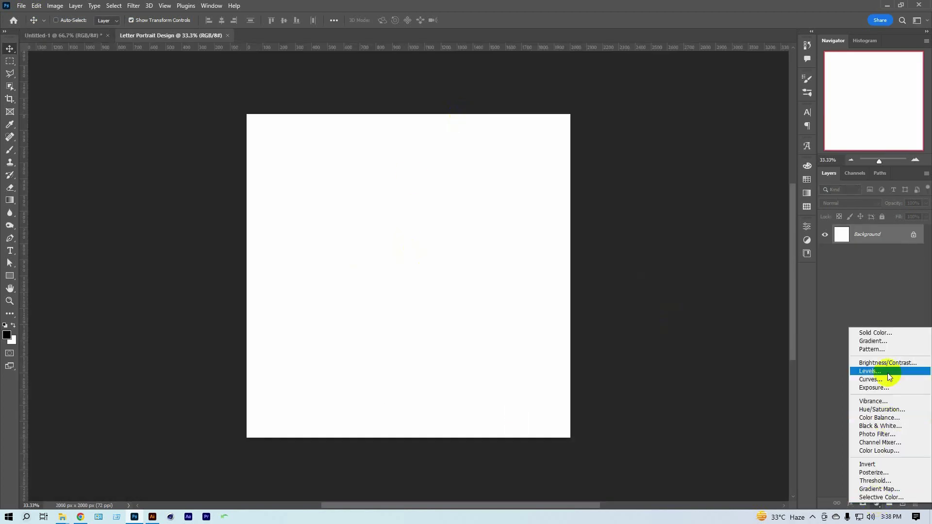
pyautogui.click(874, 342)
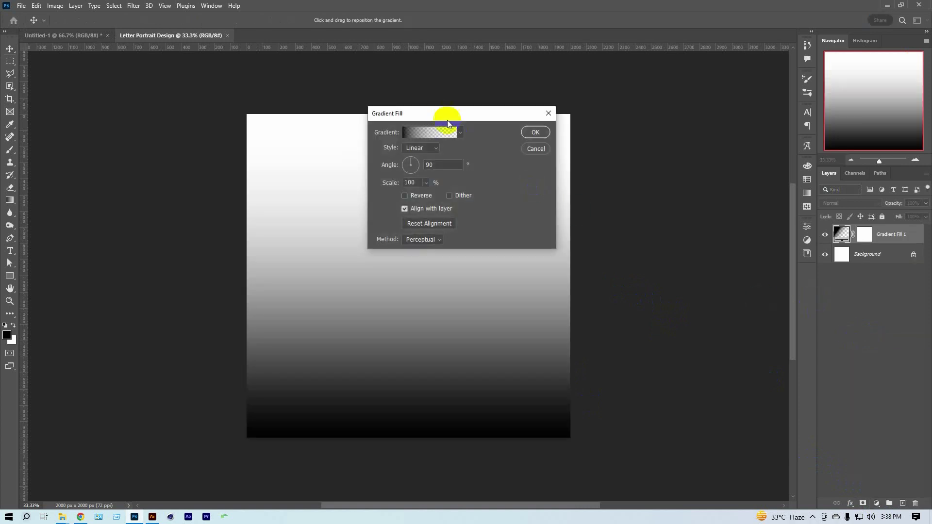
pyautogui.moveTo(445, 114); pyautogui.dragTo(685, 111)
pyautogui.click(675, 144)
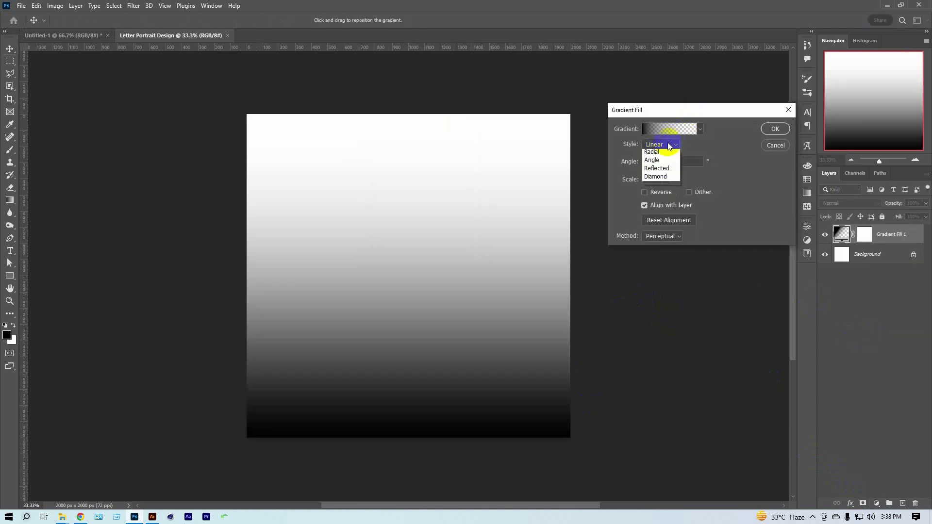
pyautogui.click(655, 160)
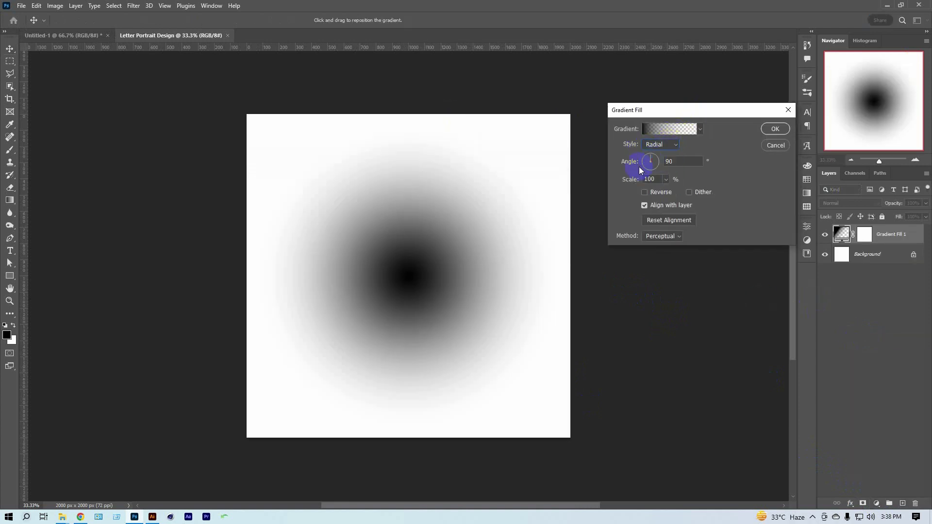
pyautogui.click(666, 181)
pyautogui.moveTo(666, 193); pyautogui.dragTo(674, 193)
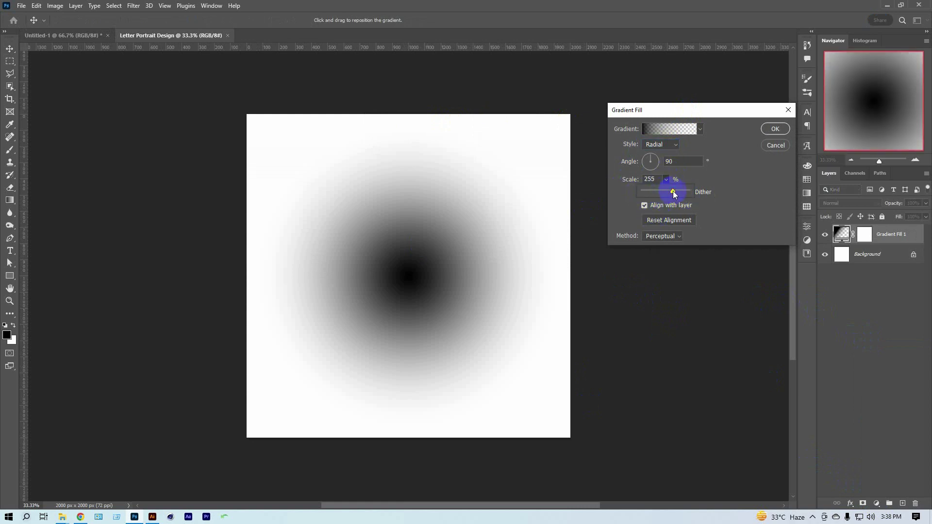
pyautogui.click(670, 128)
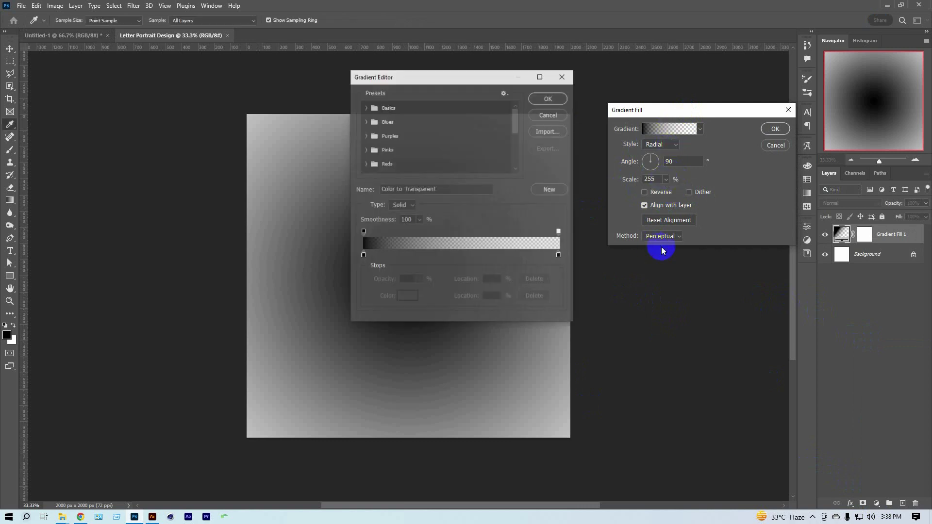
# Step: Set the gradient's centre colour stop to a very light neutral grey
pyautogui.moveTo(488, 77); pyautogui.dragTo(730, 86)
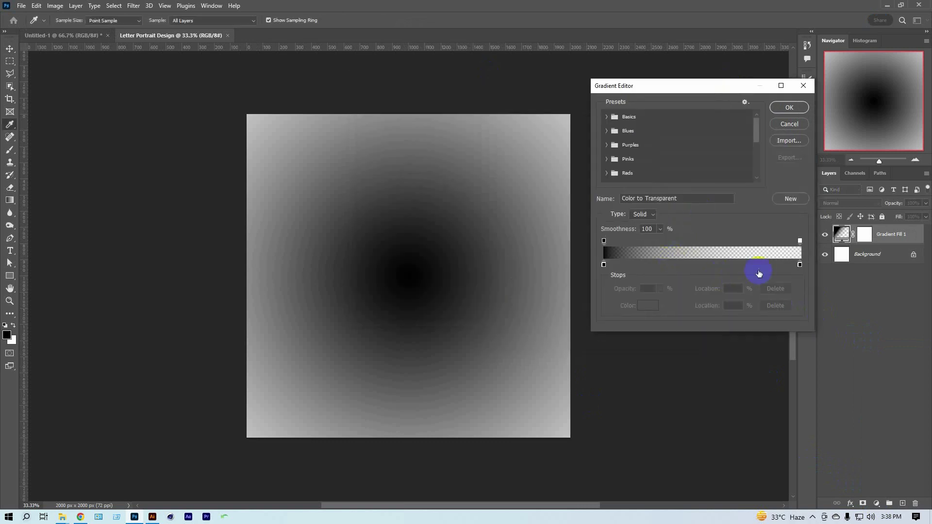
pyautogui.click(604, 265)
pyautogui.doubleClick(603, 265)
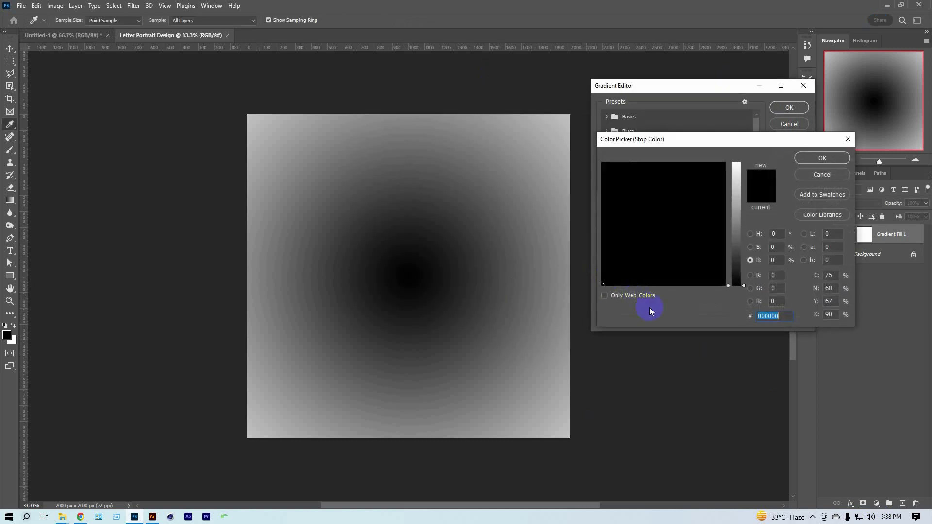
pyautogui.moveTo(735, 214); pyautogui.dragTo(736, 184)
pyautogui.moveTo(718, 266); pyautogui.dragTo(735, 286)
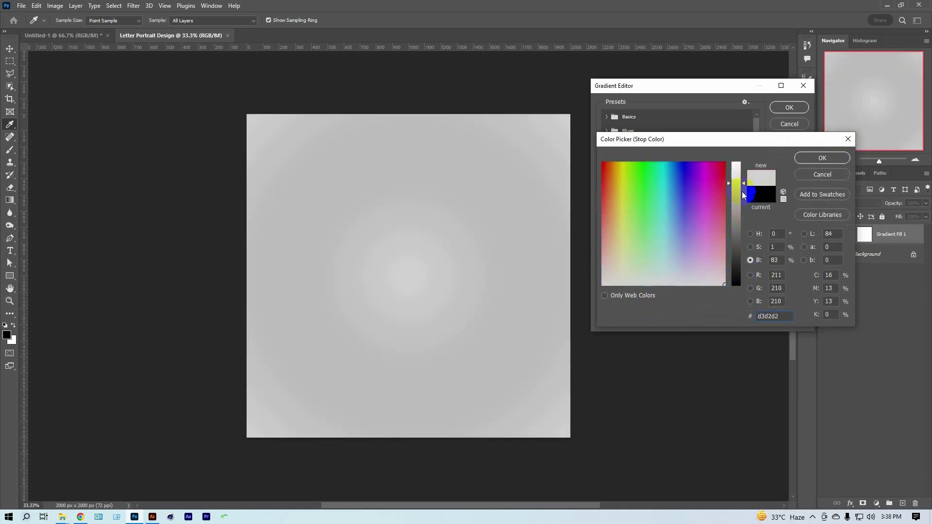
pyautogui.moveTo(742, 195); pyautogui.dragTo(738, 172)
pyautogui.click(805, 159)
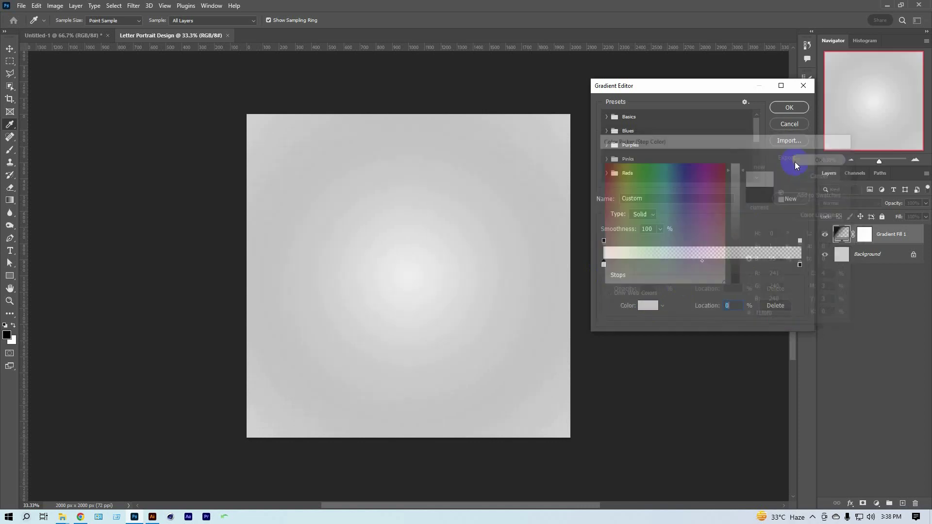
# Step: Make the outer gradient stop fully opaque and mid-grey (ababab)
pyautogui.moveTo(804, 267); pyautogui.dragTo(807, 289)
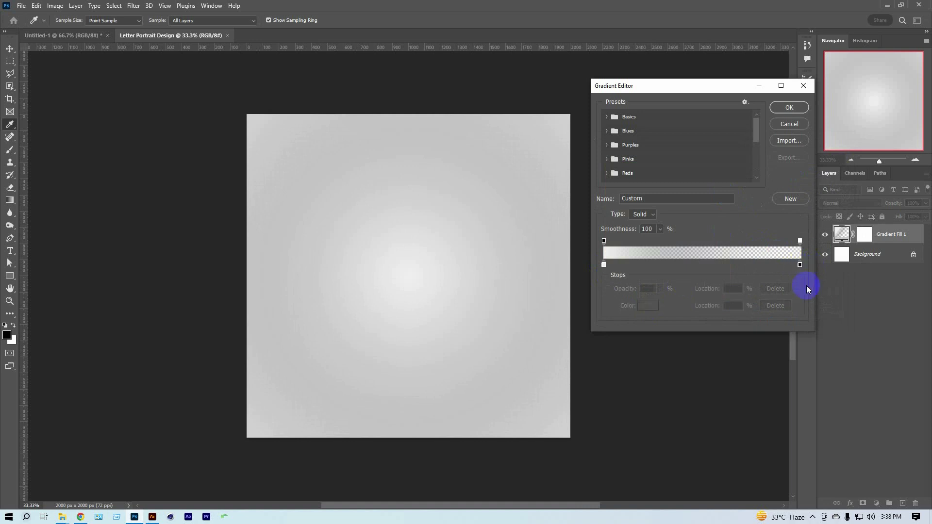
pyautogui.click(800, 265)
pyautogui.click(800, 241)
pyautogui.click(661, 291)
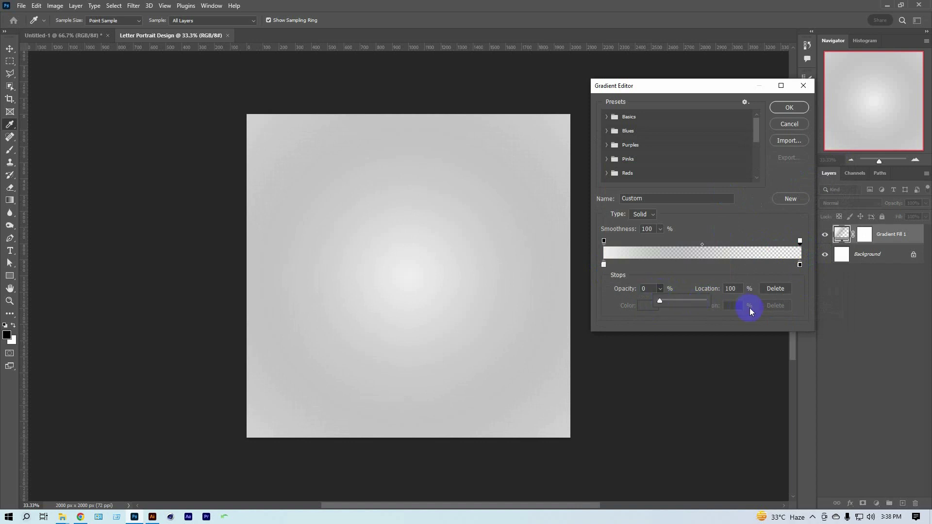
pyautogui.moveTo(674, 302); pyautogui.dragTo(788, 281)
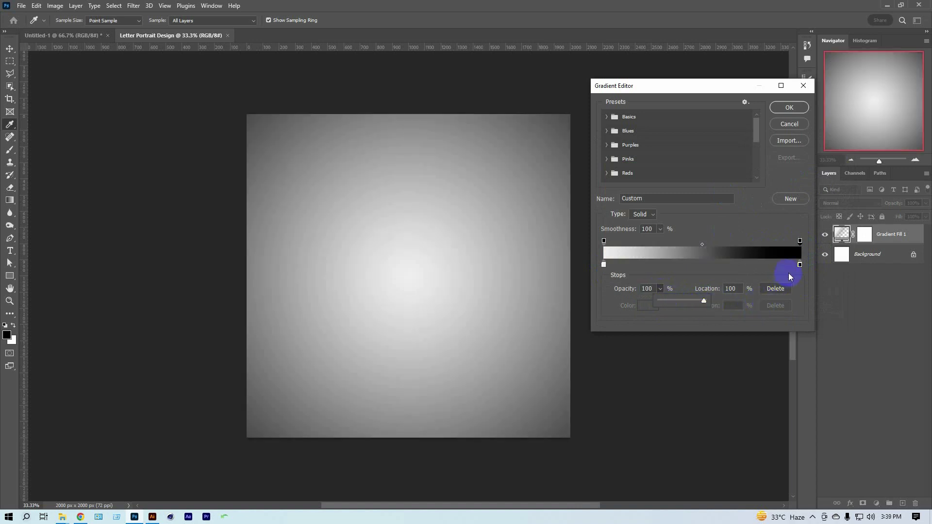
pyautogui.click(800, 265)
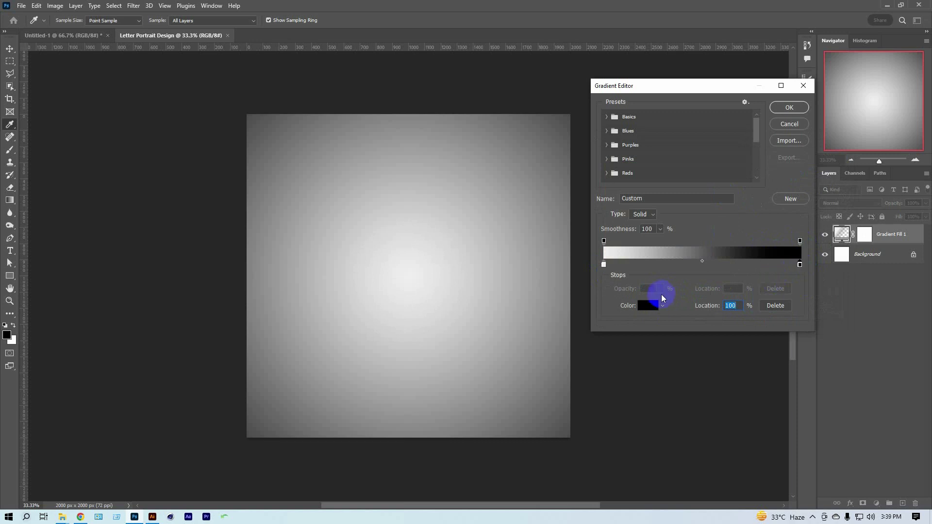
pyautogui.click(648, 305)
pyautogui.click(739, 191)
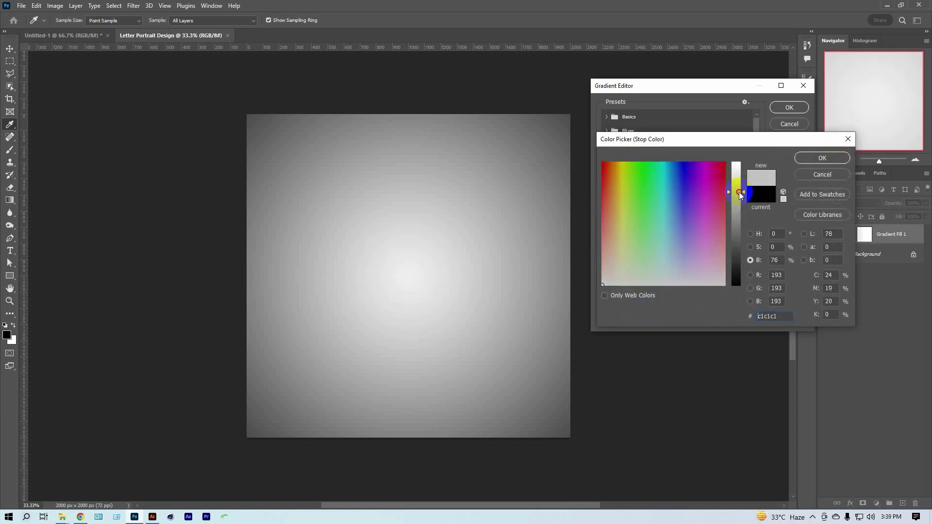
pyautogui.moveTo(735, 196); pyautogui.dragTo(736, 193)
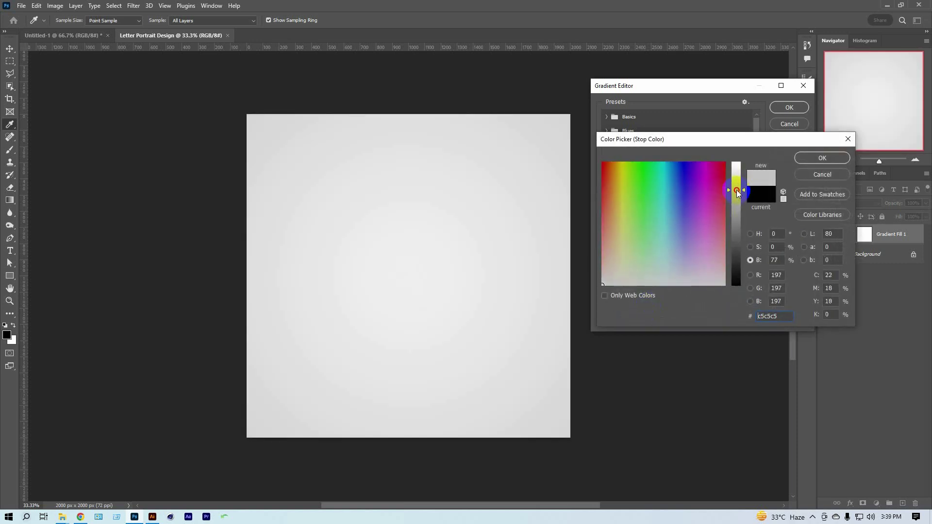
pyautogui.moveTo(736, 193); pyautogui.dragTo(737, 203)
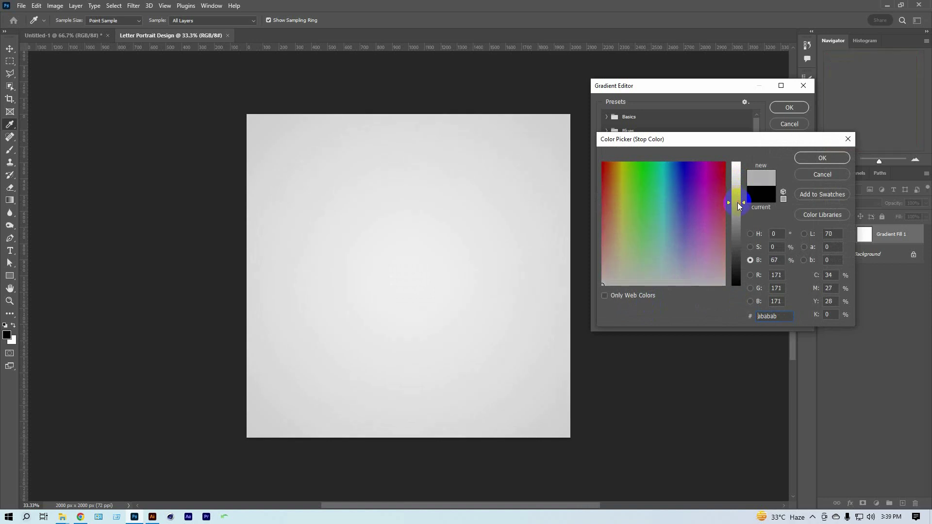
pyautogui.click(810, 156)
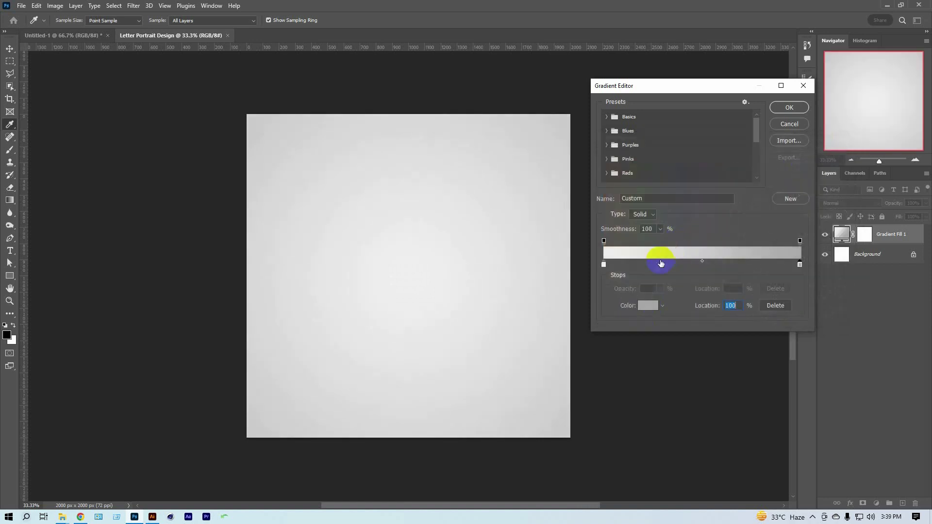
# Step: Set the centre stop to near-white and commit the radial gradient fill
pyautogui.click(604, 266)
pyautogui.click(648, 306)
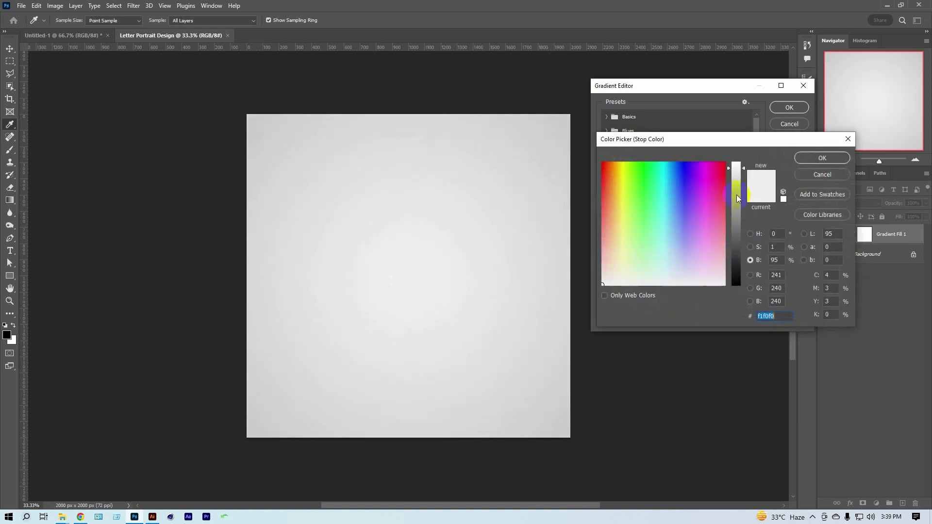
pyautogui.click(812, 161)
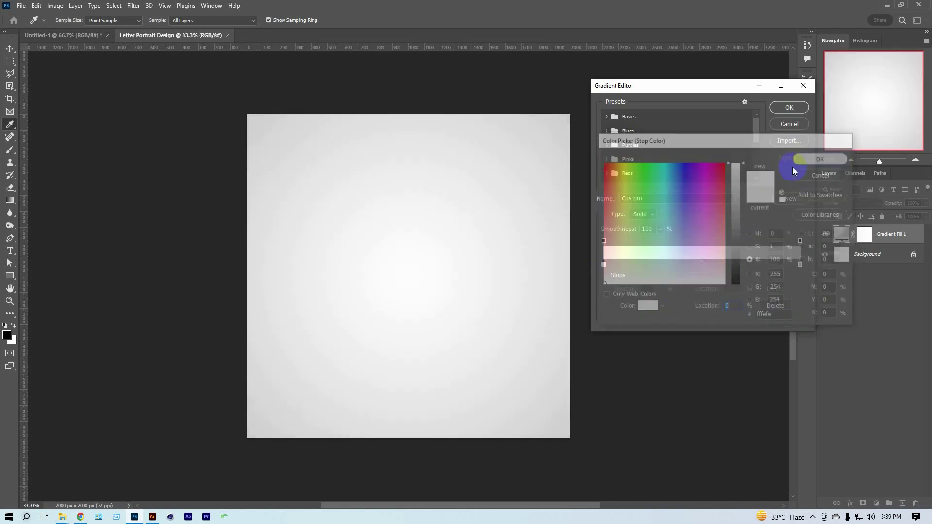
pyautogui.click(773, 112)
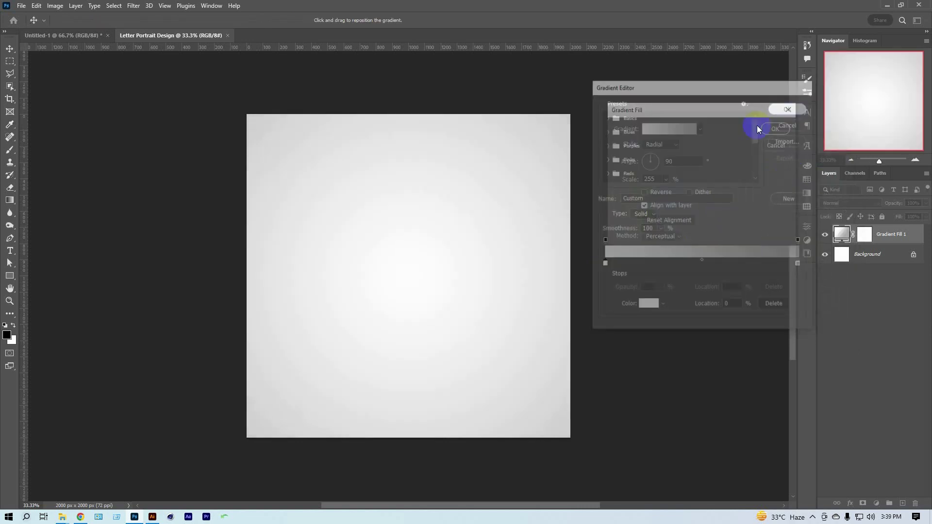
pyautogui.press('Return')
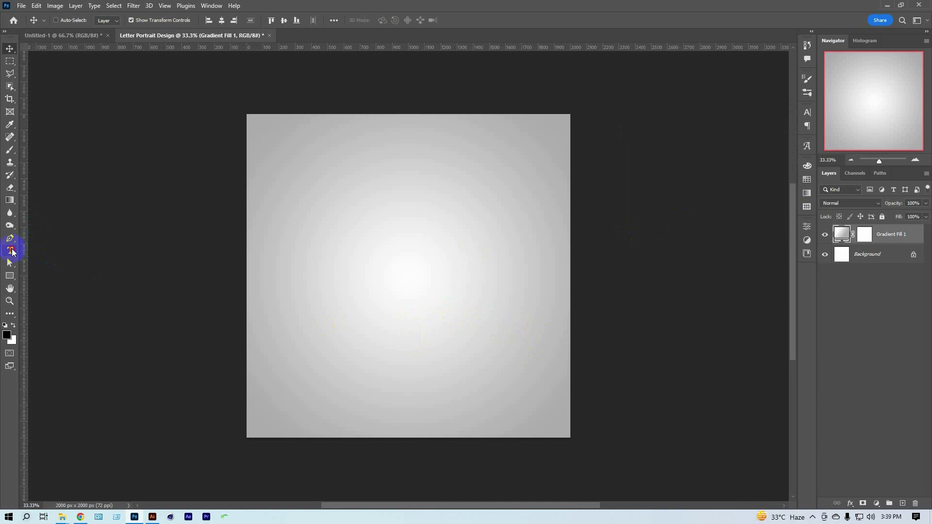
# Step: Add a J text layer on the canvas and enlarge it
pyautogui.click(10, 250)
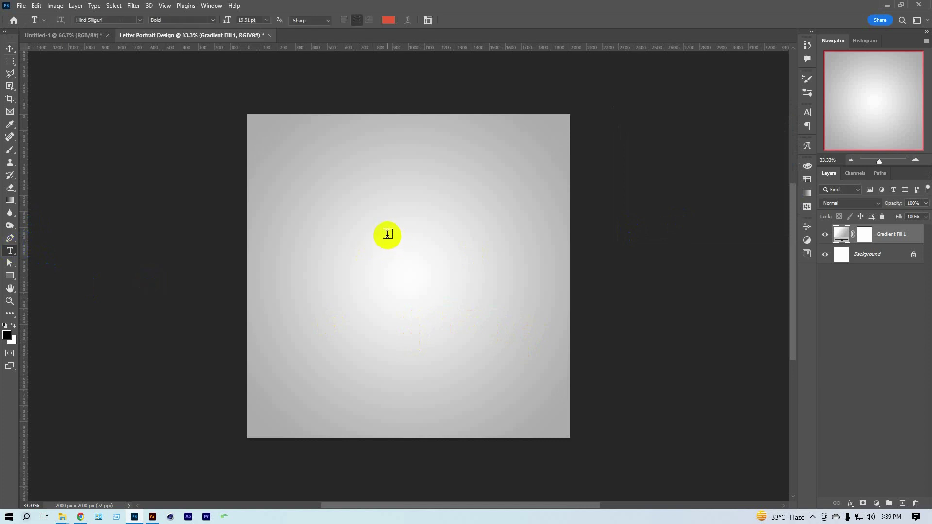
pyautogui.click(388, 234)
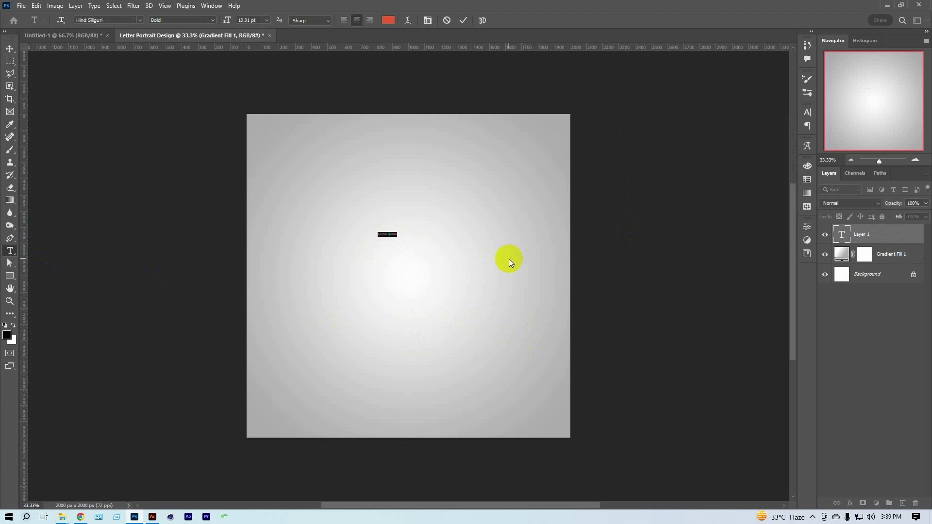
pyautogui.press('BackSpace')
pyautogui.click(16, 51)
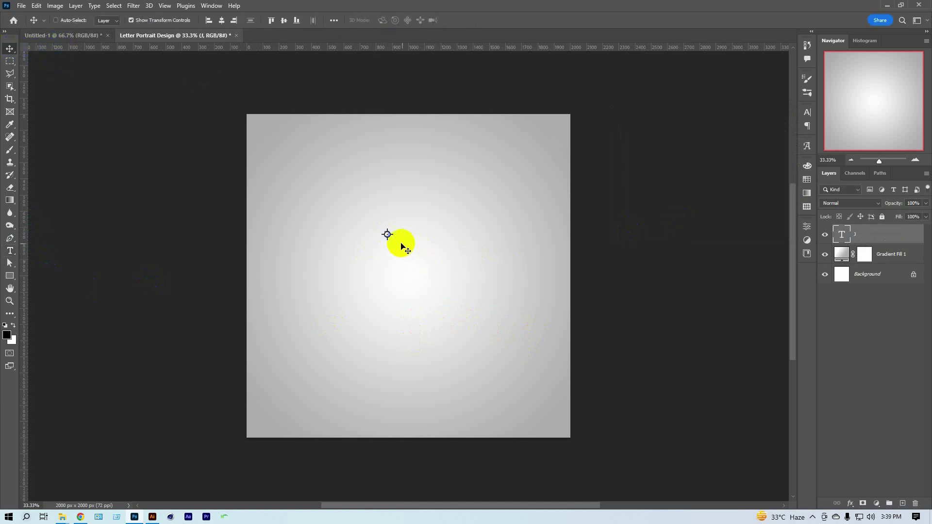
pyautogui.hotkey('ctrl', 't')
pyautogui.moveTo(389, 234); pyautogui.dragTo(567, 374)
pyautogui.moveTo(401, 261)
pyautogui.mouseDown()
pyautogui.moveTo(414, 242)
pyautogui.moveTo(397, 213)
pyautogui.mouseUp()
pyautogui.click(480, 21)
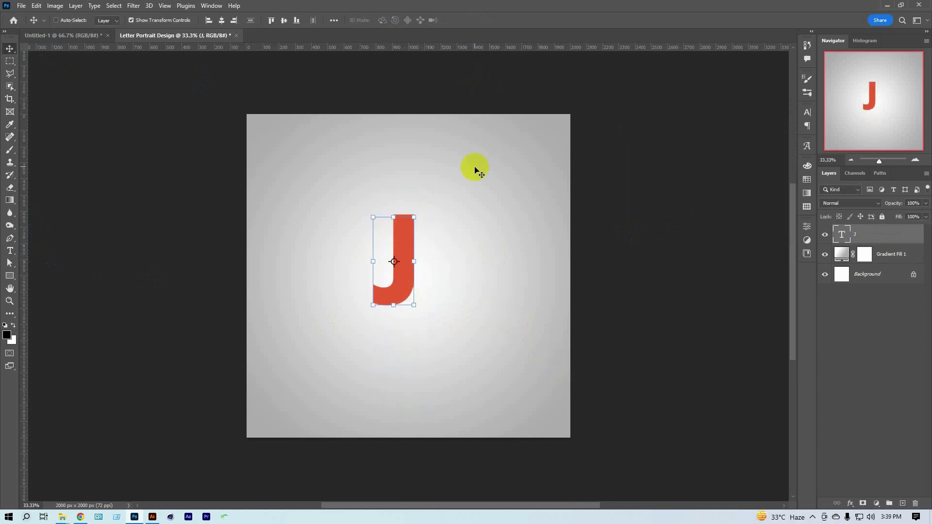
# Step: Change the J's font to Voor
pyautogui.click(807, 114)
pyautogui.click(749, 125)
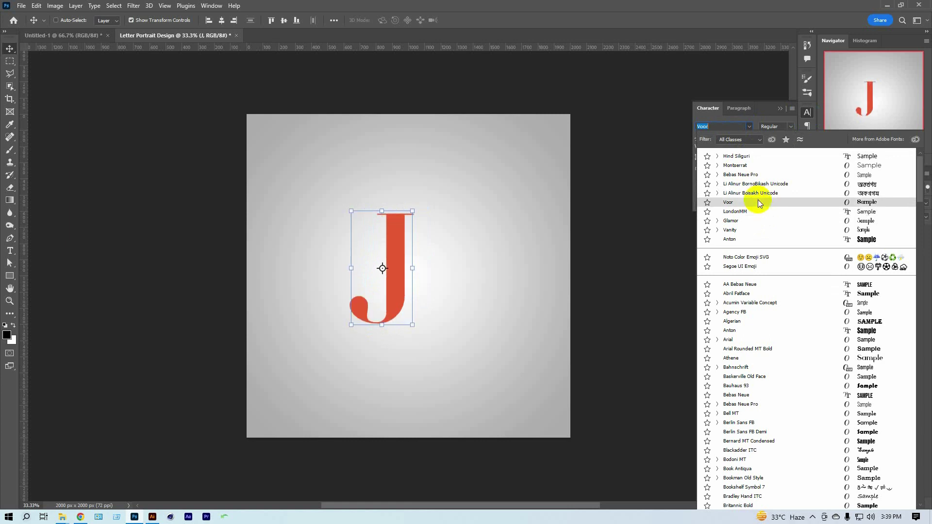
pyautogui.click(758, 201)
pyautogui.click(727, 181)
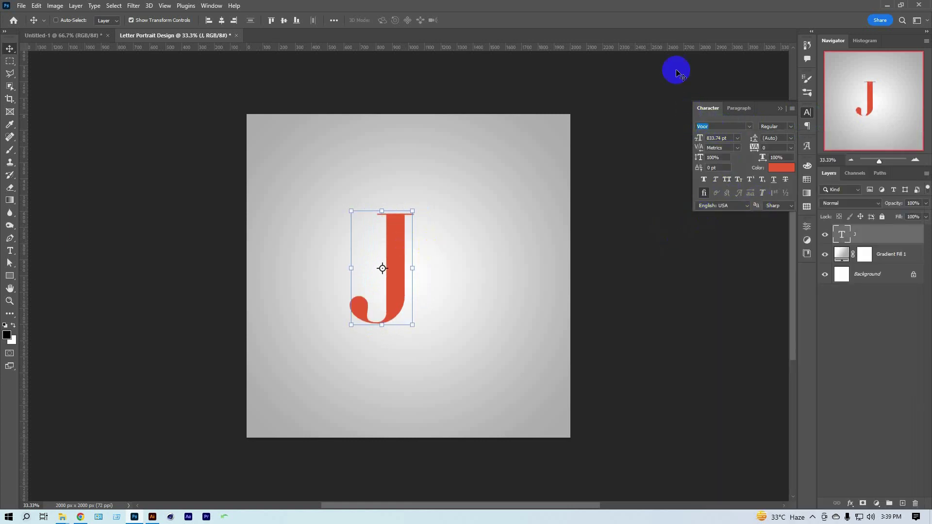
pyautogui.moveTo(395, 245); pyautogui.dragTo(423, 229)
pyautogui.hotkey('ctrl', 'z')
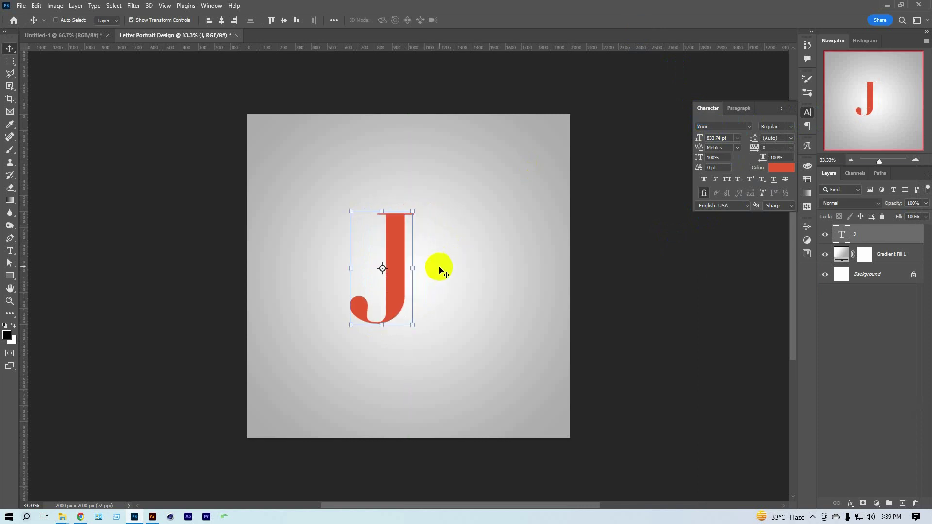
# Step: Centre the J on the canvas both ways and scale it to about 126%
pyautogui.click(334, 20)
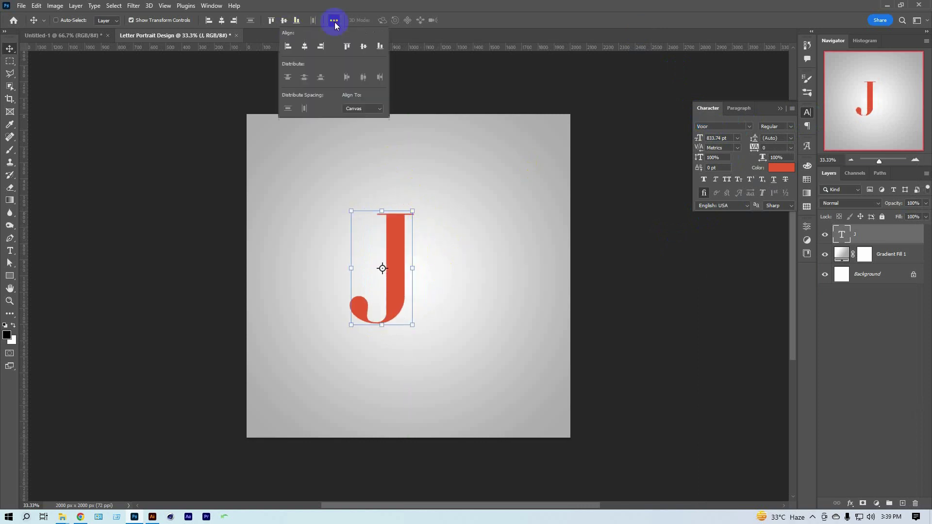
pyautogui.click(369, 108)
pyautogui.click(357, 123)
pyautogui.click(363, 46)
pyautogui.click(305, 46)
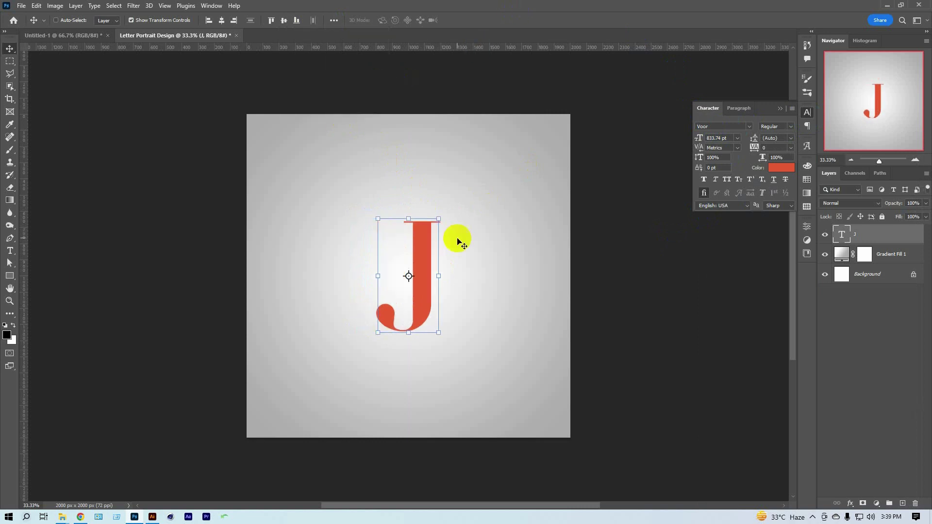
pyautogui.click(438, 273)
pyautogui.moveTo(439, 272); pyautogui.dragTo(445, 274)
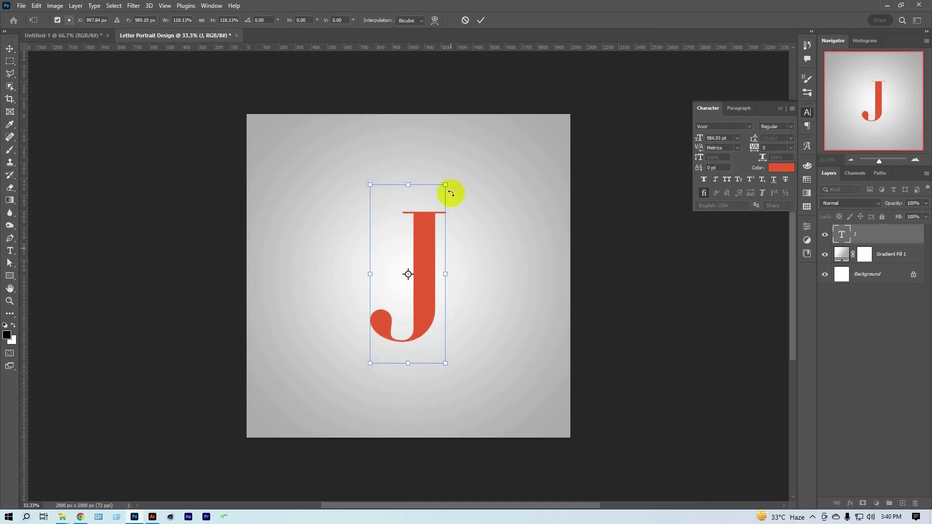
pyautogui.click(480, 20)
# Step: Place the IMG_4160 portrait photo onto the canvas
pyautogui.hotkey('ctrl', 'o')
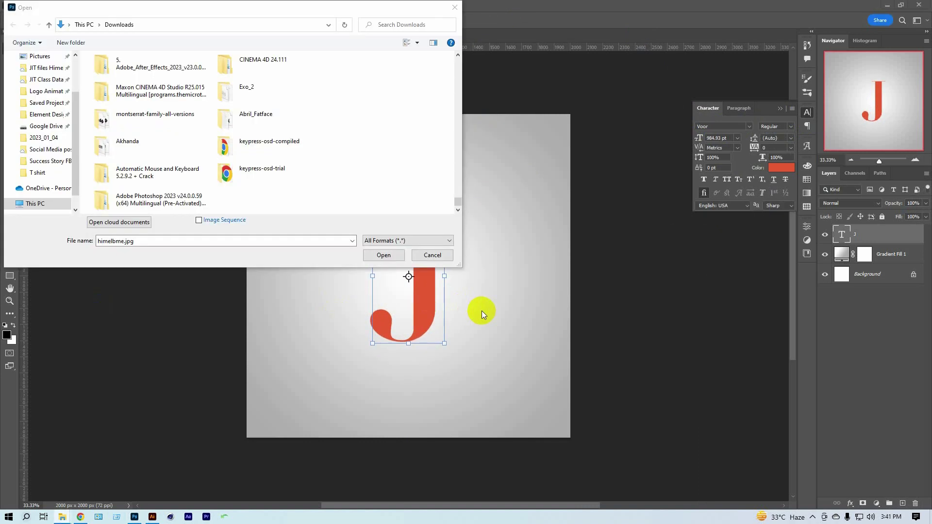
pyautogui.click(432, 254)
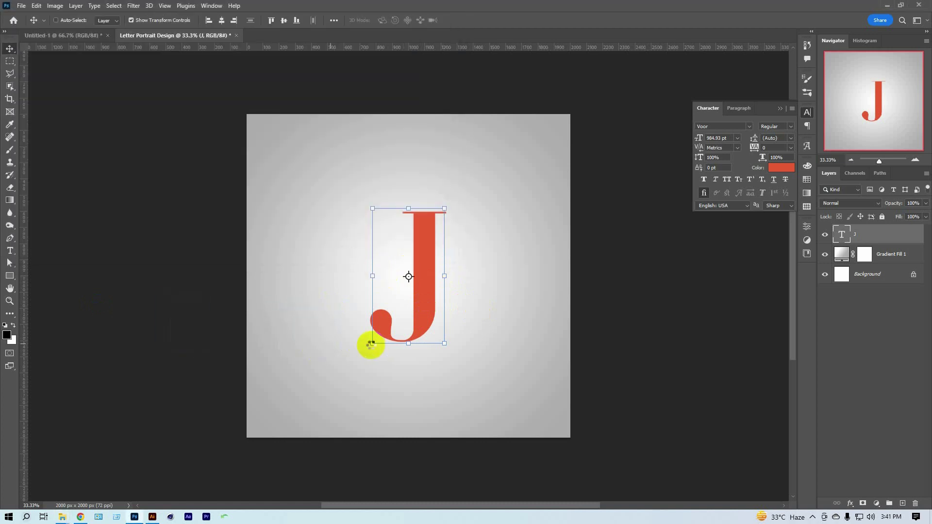
pyautogui.moveTo(185, 323); pyautogui.dragTo(371, 304)
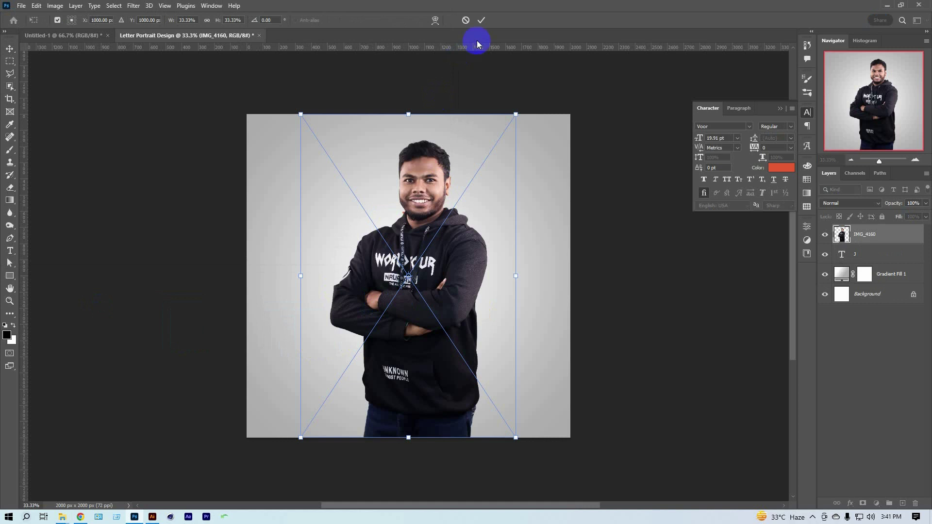
pyautogui.click(479, 22)
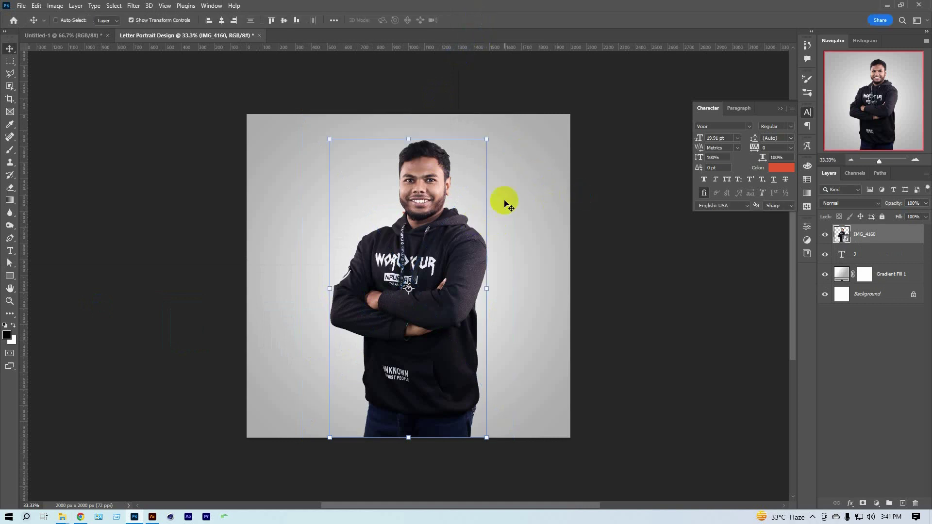
# Step: Shrink the portrait to about half size and position it over the J
pyautogui.click(488, 139)
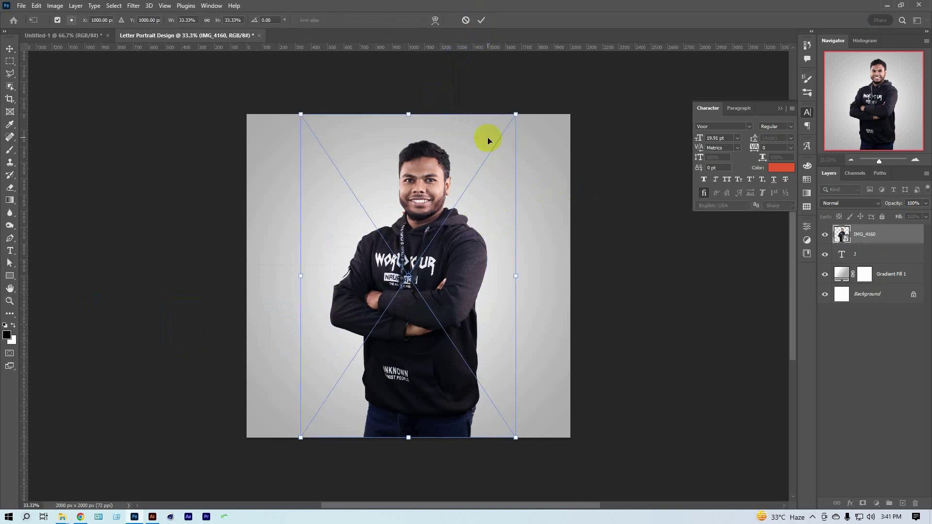
pyautogui.moveTo(517, 113); pyautogui.dragTo(461, 195)
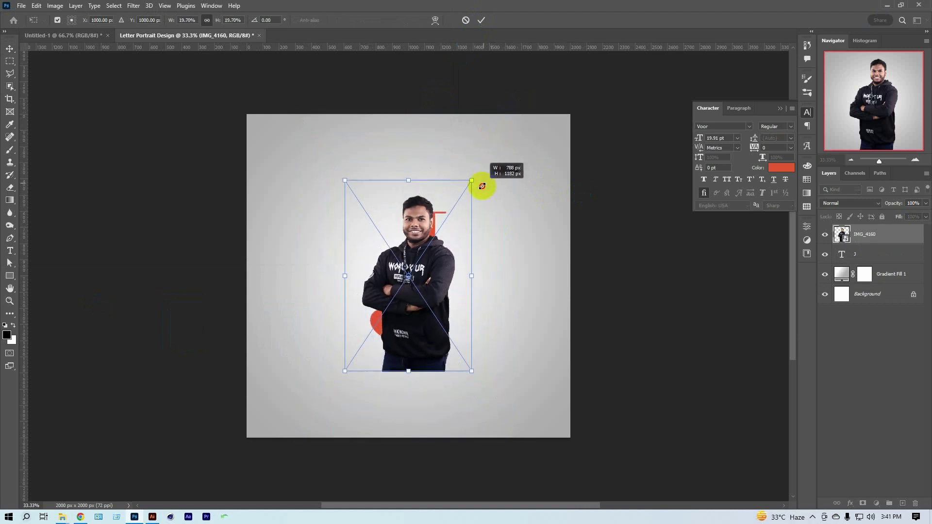
pyautogui.scroll(2, 439, 258)
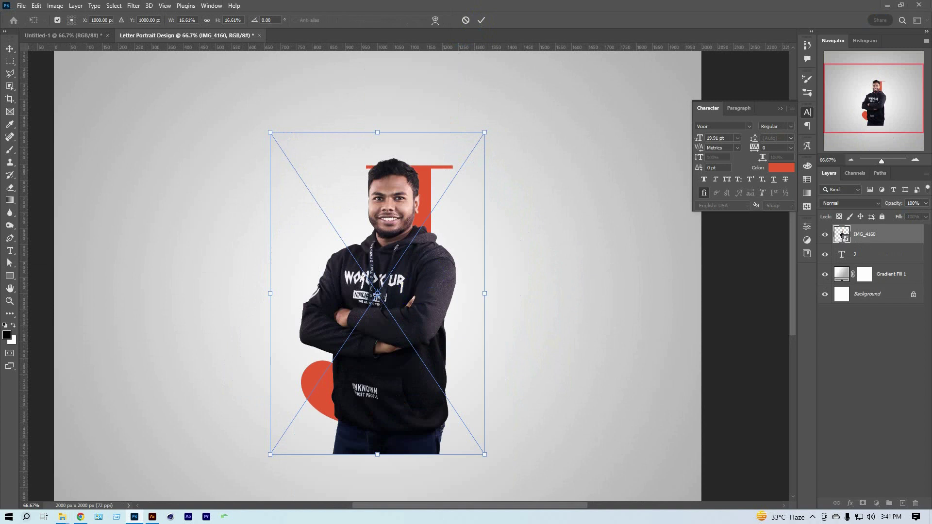
pyautogui.click(395, 290)
pyautogui.click(423, 340)
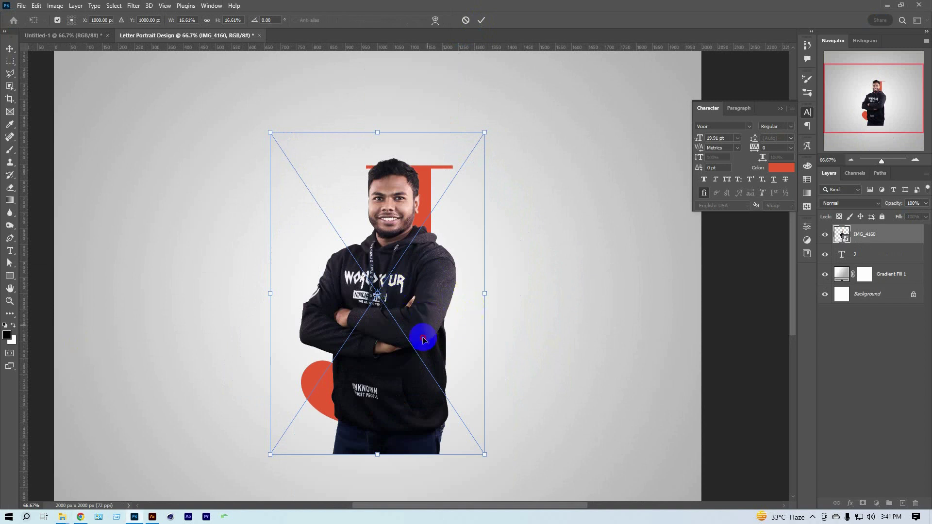
pyautogui.moveTo(425, 265)
pyautogui.mouseDown()
pyautogui.moveTo(459, 277)
pyautogui.moveTo(394, 273)
pyautogui.mouseUp()
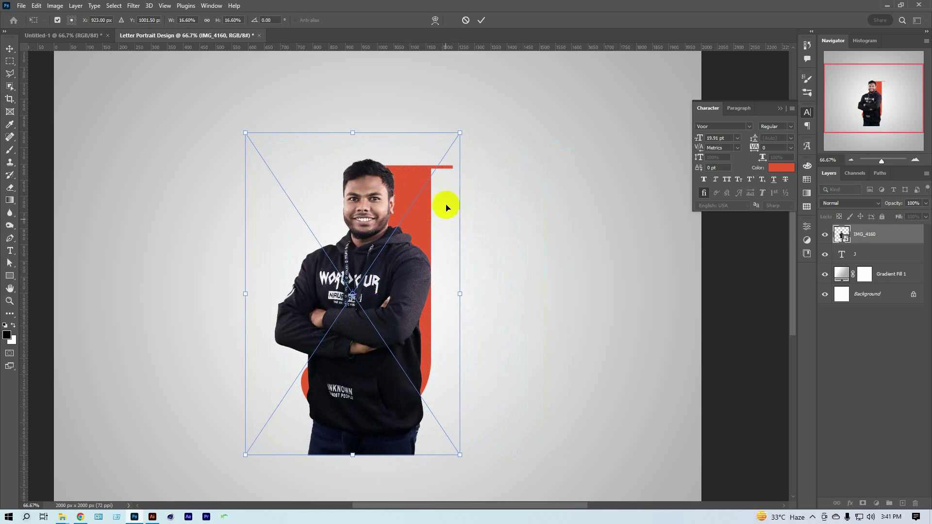
pyautogui.moveTo(461, 132); pyautogui.dragTo(472, 114)
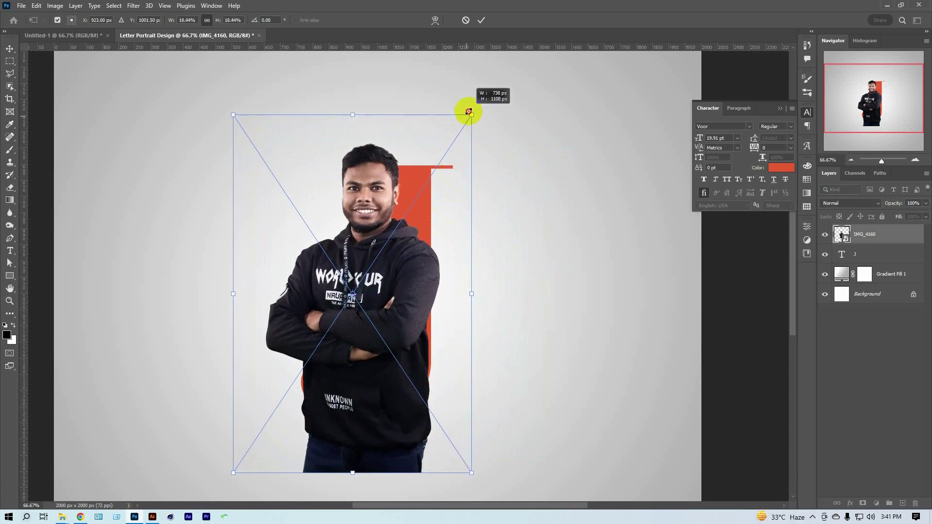
pyautogui.moveTo(401, 245)
pyautogui.mouseDown()
pyautogui.moveTo(397, 278)
pyautogui.moveTo(400, 266)
pyautogui.moveTo(412, 267)
pyautogui.mouseUp()
pyautogui.scroll(-1, 413, 267)
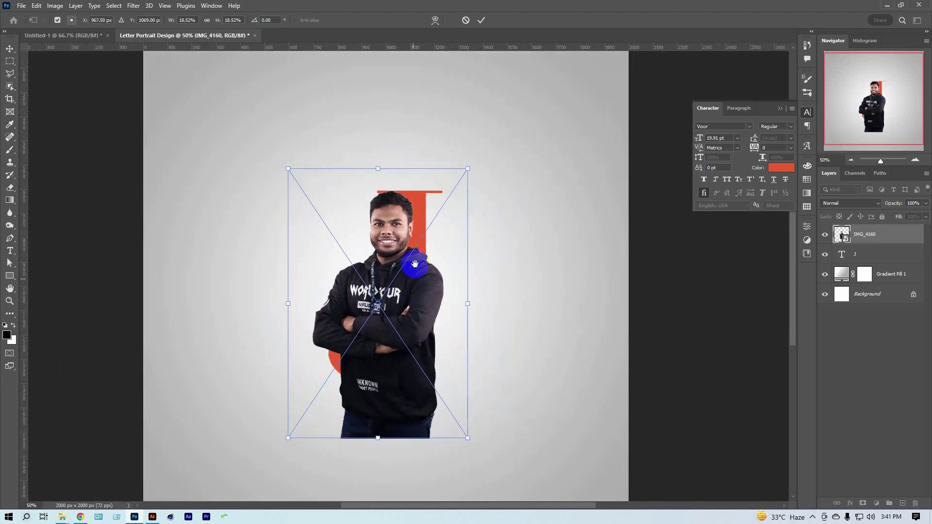
pyautogui.click(481, 20)
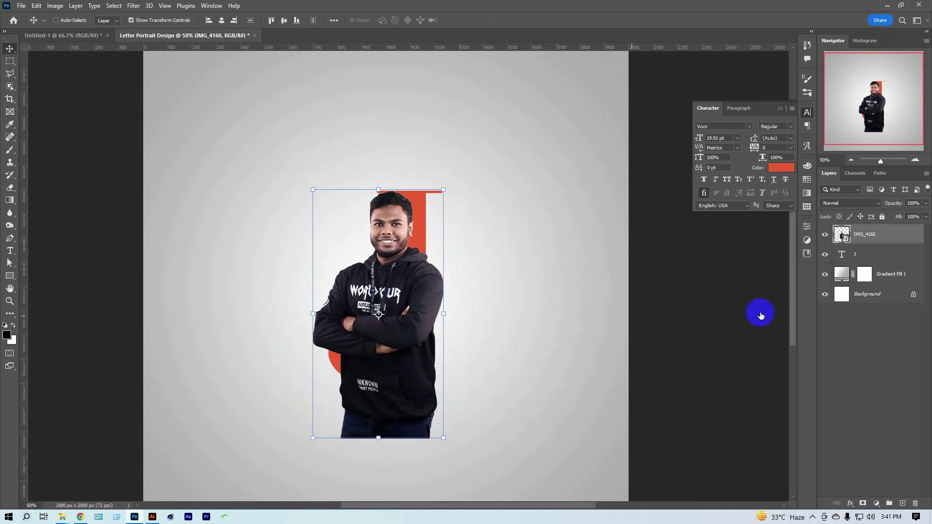
# Step: Clip IMG_4160 to the J and duplicate the photo layer
pyautogui.rightClick(879, 237)
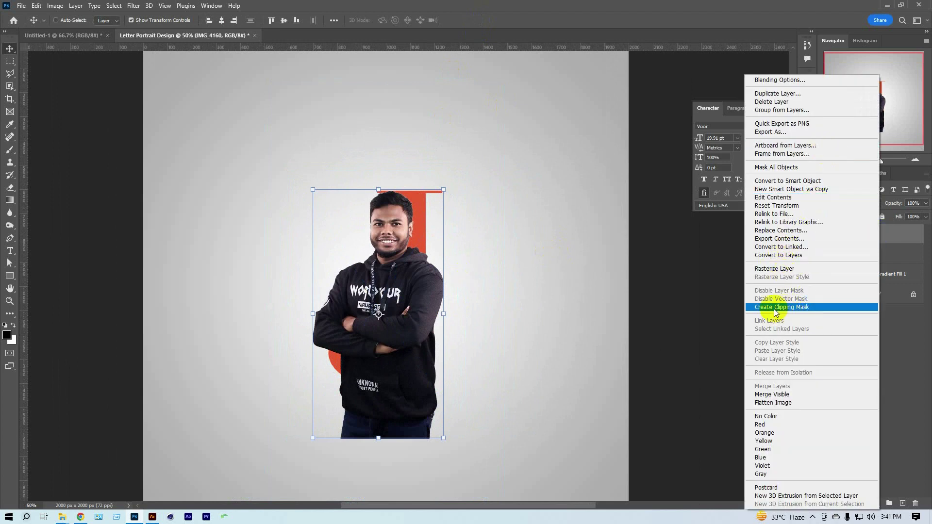
pyautogui.click(794, 307)
pyautogui.hotkey('ctrl', 'j')
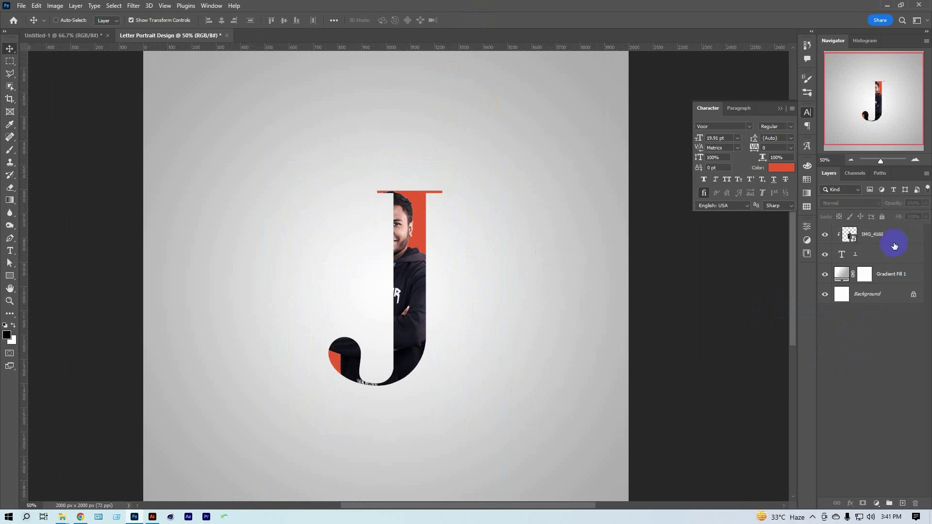
# Step: Mask the duplicate photo layer to the J's outline
pyautogui.click(841, 275)
pyautogui.keyDown('ctrl'); pyautogui.click(841, 274); pyautogui.keyUp('ctrl')
pyautogui.scroll(-2, 485, 301)
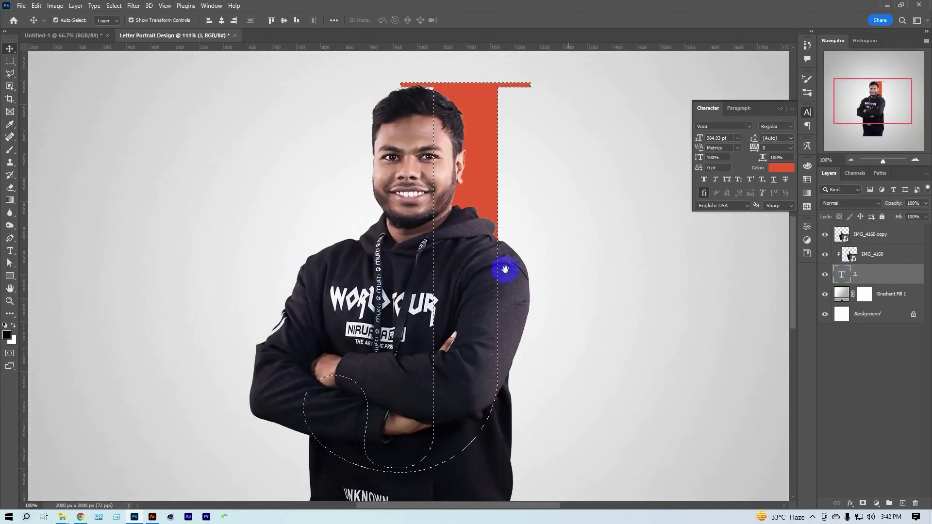
pyautogui.scroll(-1, 464, 321)
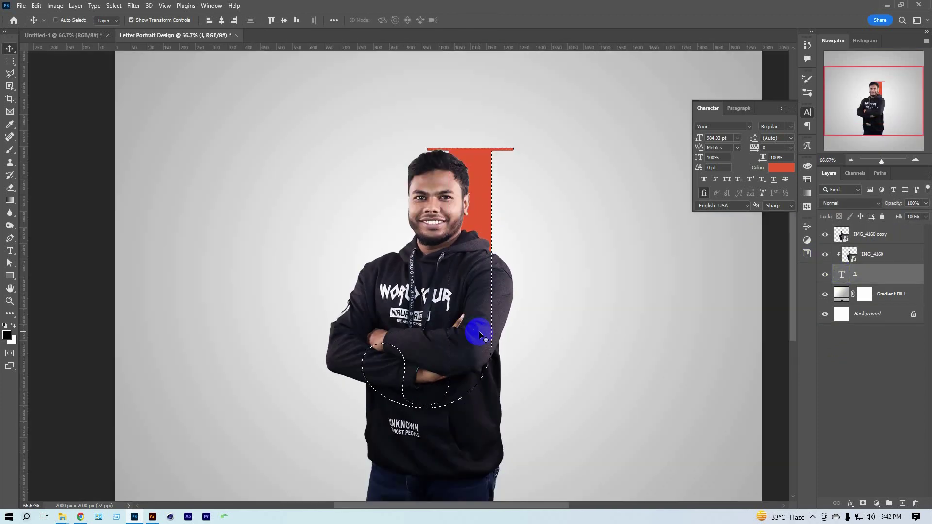
pyautogui.click(880, 237)
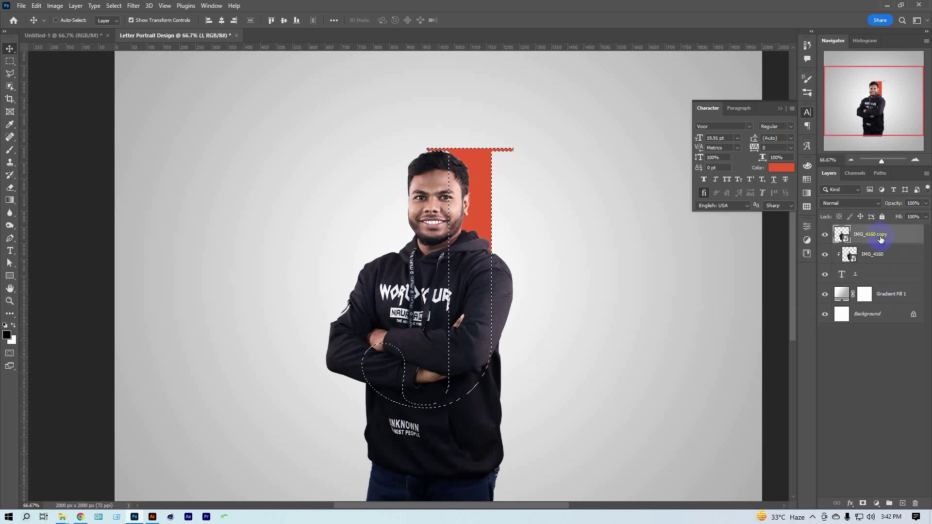
pyautogui.click(863, 504)
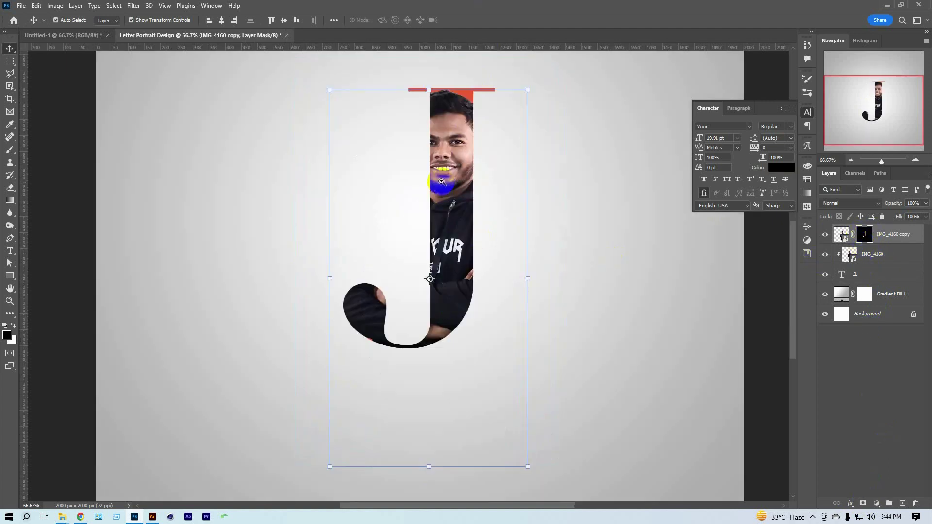
pyautogui.keyDown('ctrl'); pyautogui.click(441, 181); pyautogui.keyUp('ctrl')
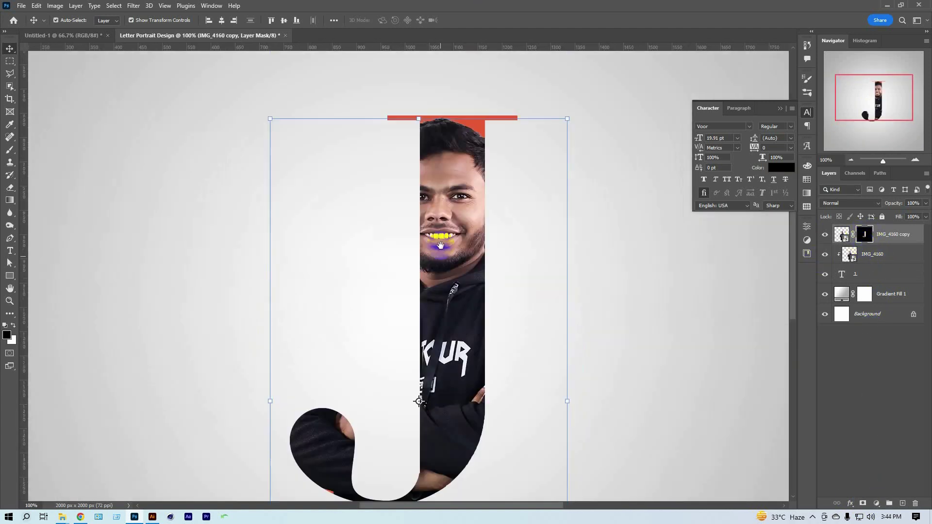
# Step: Brush the photo copy's mask to reveal more face along the J's left edge
pyautogui.press('b')
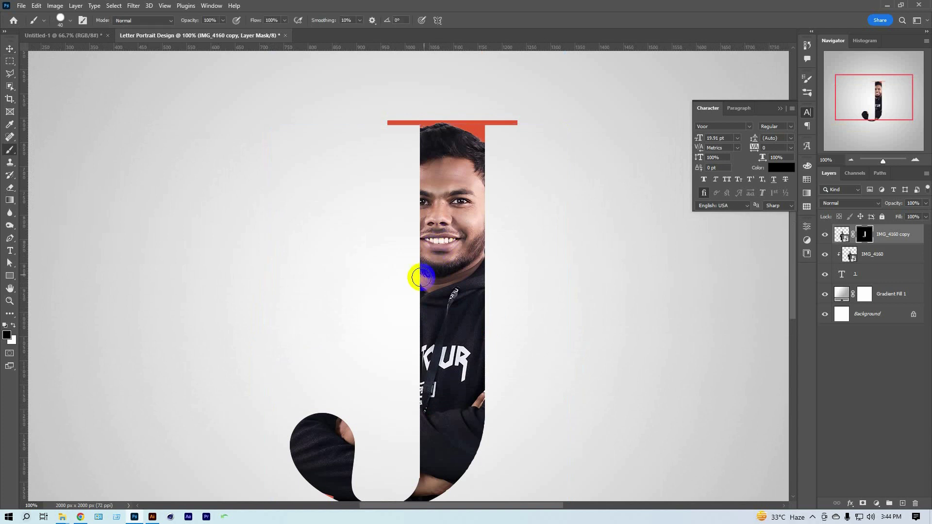
pyautogui.press('x')
pyautogui.moveTo(421, 286)
pyautogui.mouseDown()
pyautogui.moveTo(424, 136)
pyautogui.moveTo(437, 142)
pyautogui.moveTo(416, 202)
pyautogui.moveTo(426, 249)
pyautogui.moveTo(416, 150)
pyautogui.moveTo(426, 208)
pyautogui.moveTo(409, 238)
pyautogui.moveTo(395, 204)
pyautogui.moveTo(414, 231)
pyautogui.moveTo(428, 168)
pyautogui.moveTo(396, 214)
pyautogui.moveTo(469, 215)
pyautogui.moveTo(427, 145)
pyautogui.moveTo(438, 152)
pyautogui.moveTo(433, 235)
pyautogui.moveTo(462, 297)
pyautogui.moveTo(441, 260)
pyautogui.moveTo(430, 281)
pyautogui.moveTo(412, 261)
pyautogui.moveTo(437, 261)
pyautogui.moveTo(401, 305)
pyautogui.mouseUp()
pyautogui.press(']')
pyautogui.press(']')
pyautogui.press(']')
pyautogui.scroll(1, 401, 305)
pyautogui.press('x')
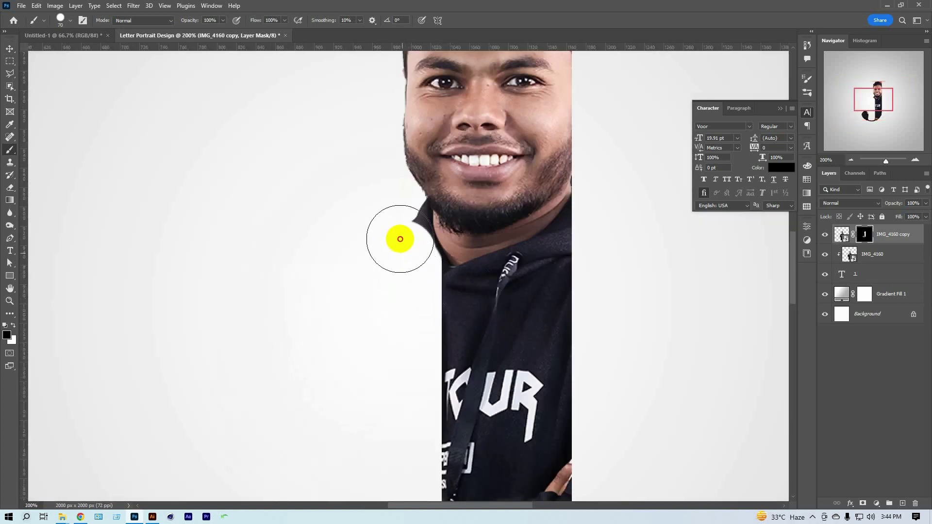
pyautogui.moveTo(399, 228); pyautogui.dragTo(395, 219)
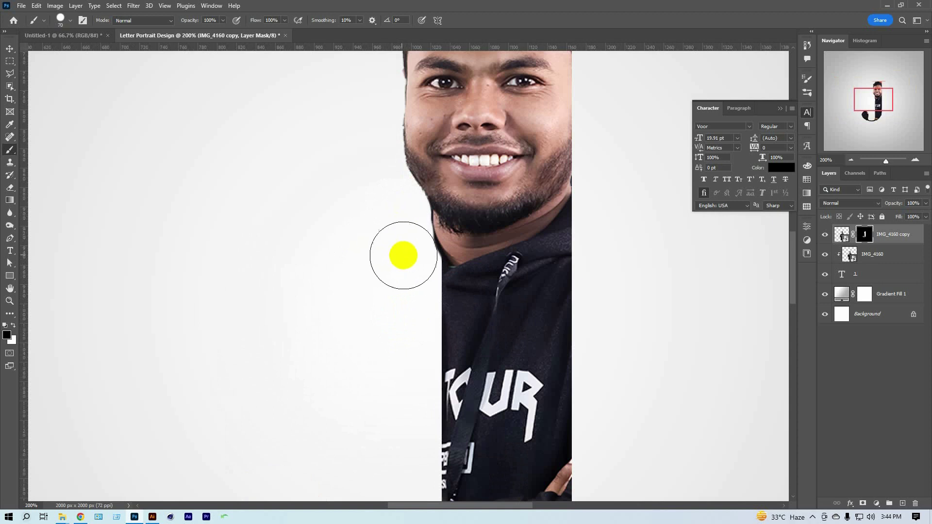
pyautogui.moveTo(402, 268); pyautogui.dragTo(406, 256)
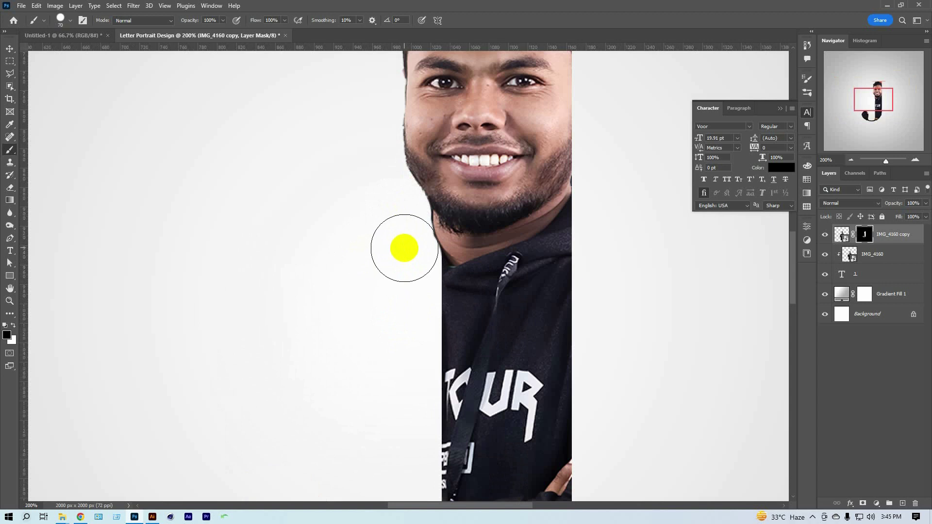
pyautogui.keyDown('alt'); pyautogui.click(377, 293); pyautogui.keyUp('alt')
pyautogui.keyDown('alt'); pyautogui.click(377, 293); pyautogui.keyUp('alt')
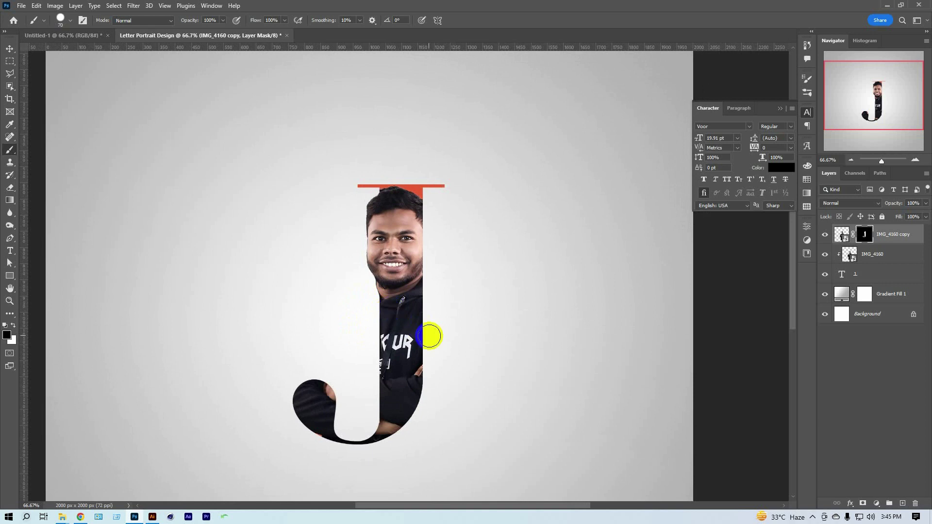
# Step: Change the J text colour to grey
pyautogui.click(705, 383)
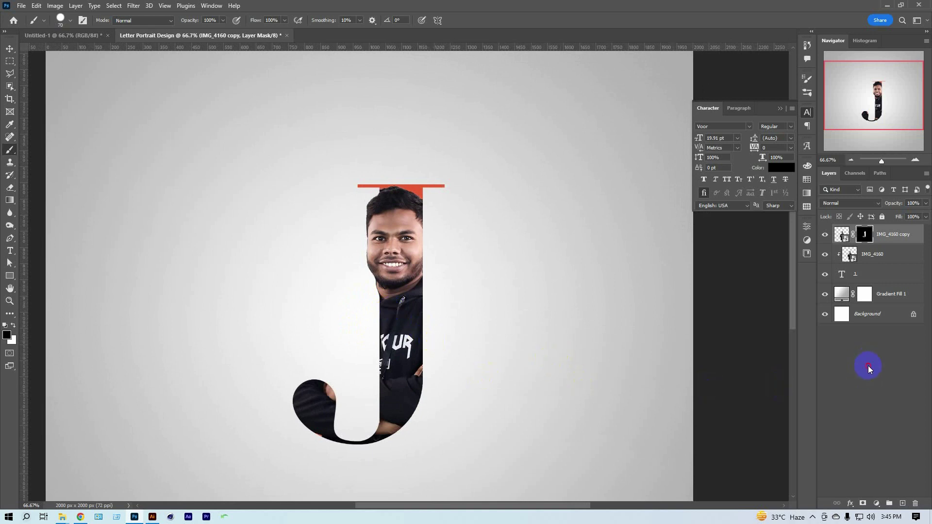
pyautogui.click(873, 279)
pyautogui.click(888, 275)
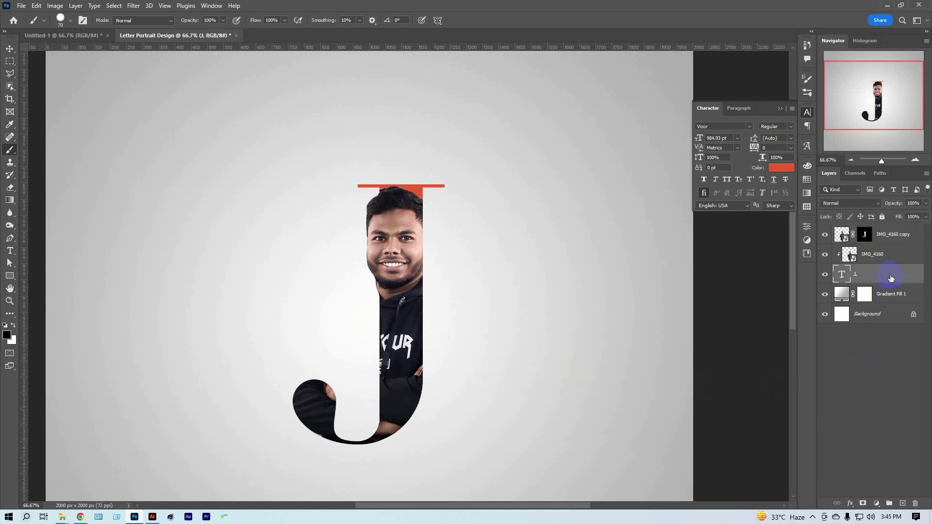
pyautogui.click(781, 169)
pyautogui.moveTo(736, 208)
pyautogui.mouseDown()
pyautogui.moveTo(737, 162)
pyautogui.moveTo(741, 225)
pyautogui.mouseUp()
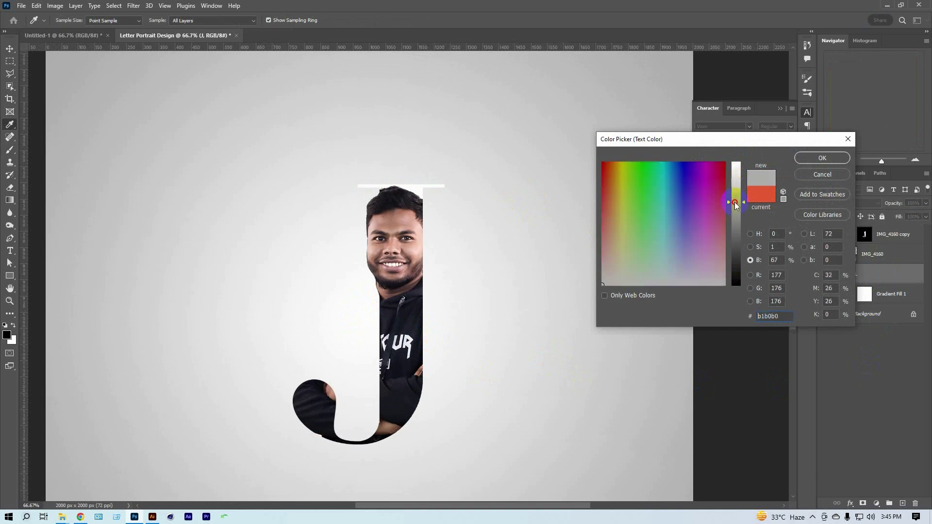
pyautogui.click(812, 158)
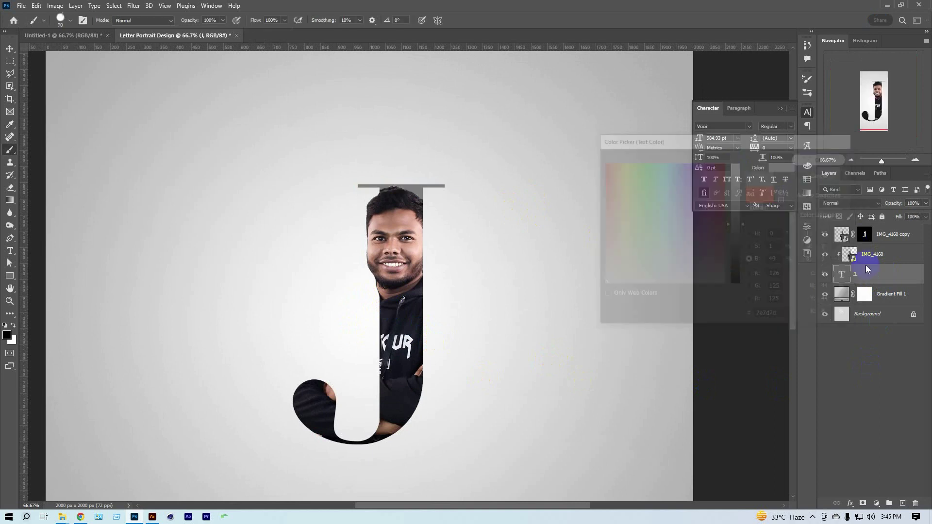
# Step: Duplicate the J layer and clip IMG_4160 into the J copy
pyautogui.rightClick(886, 276)
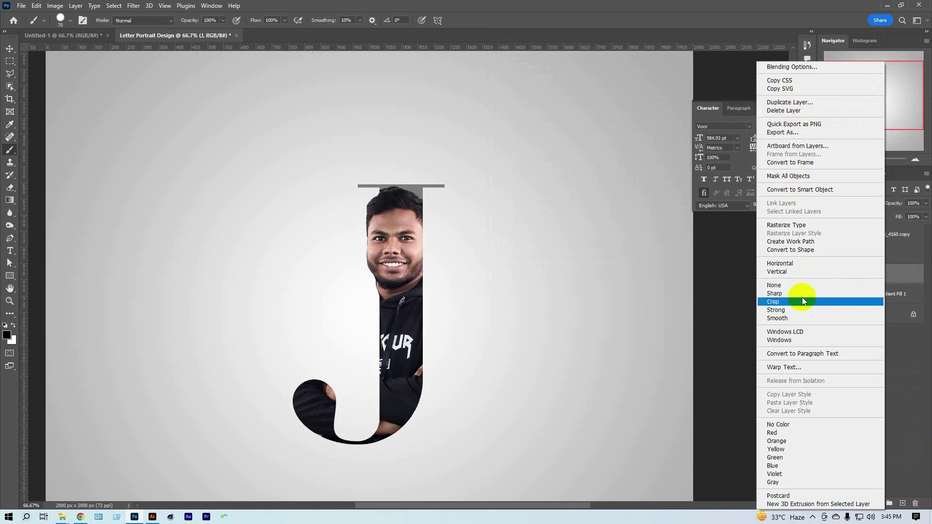
pyautogui.click(782, 103)
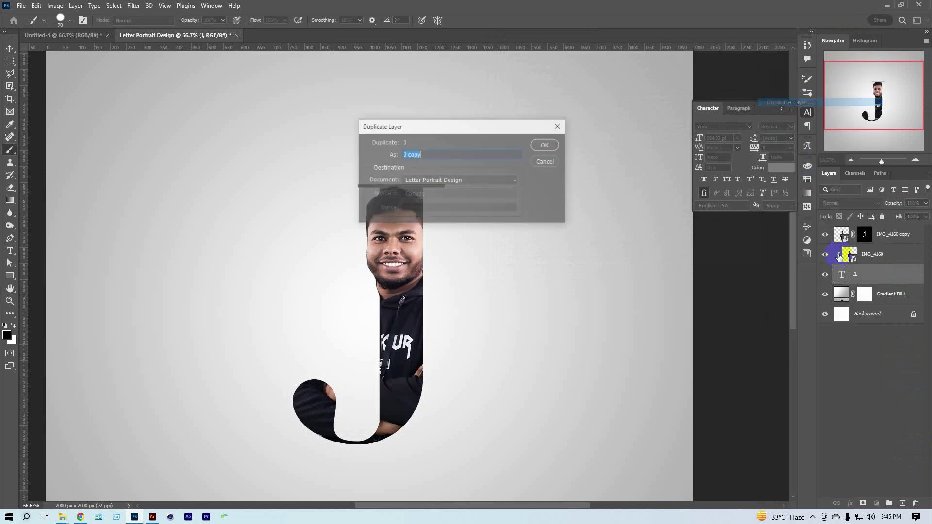
pyautogui.click(557, 147)
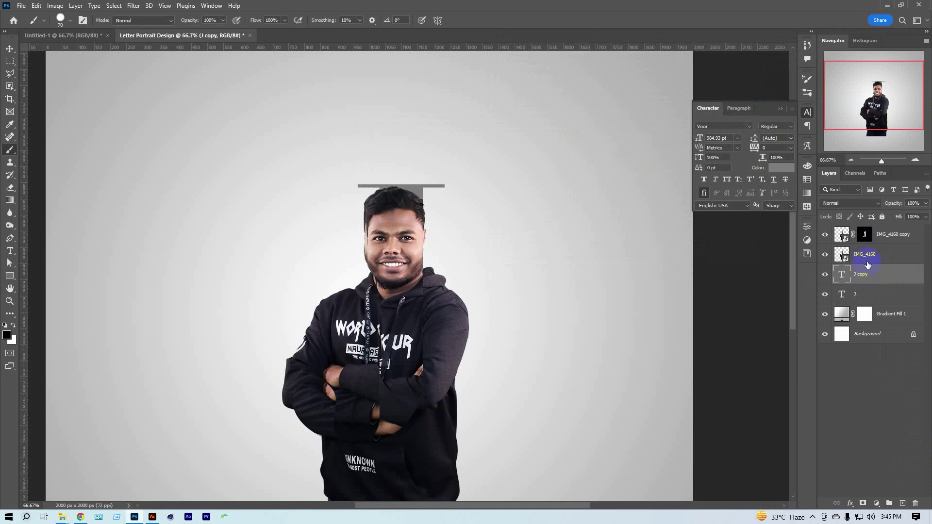
pyautogui.click(874, 260)
pyautogui.keyDown('alt'); pyautogui.click(845, 267); pyautogui.keyUp('alt')
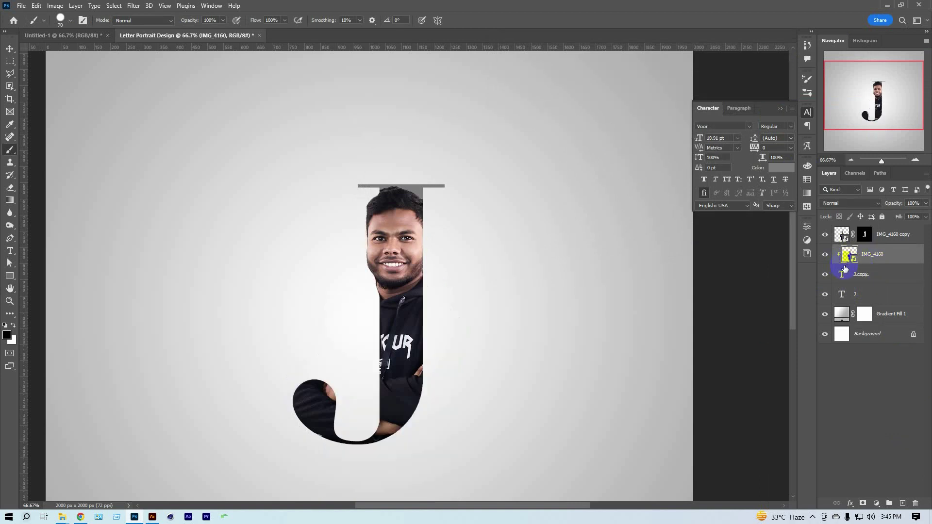
# Step: Move the original J to the top of the stack with 0% fill
pyautogui.click(873, 295)
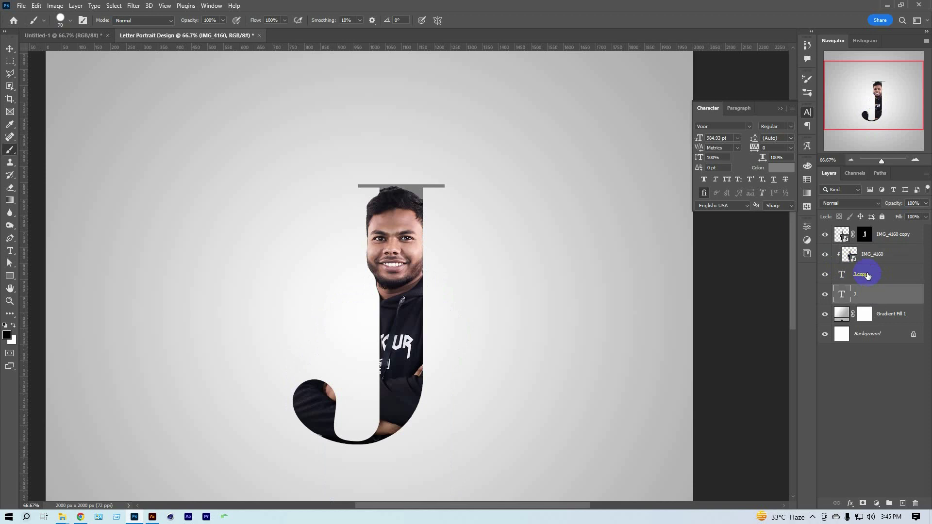
pyautogui.moveTo(876, 225); pyautogui.dragTo(876, 226)
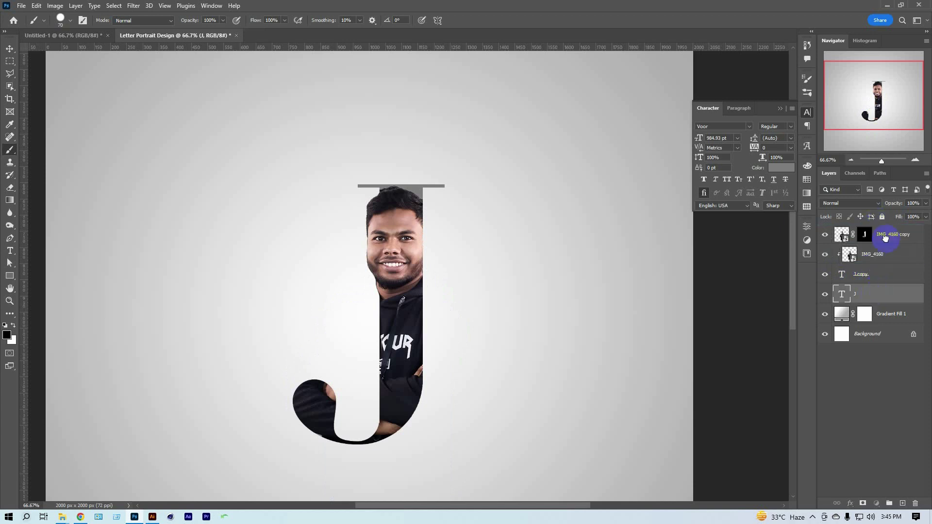
pyautogui.click(925, 219)
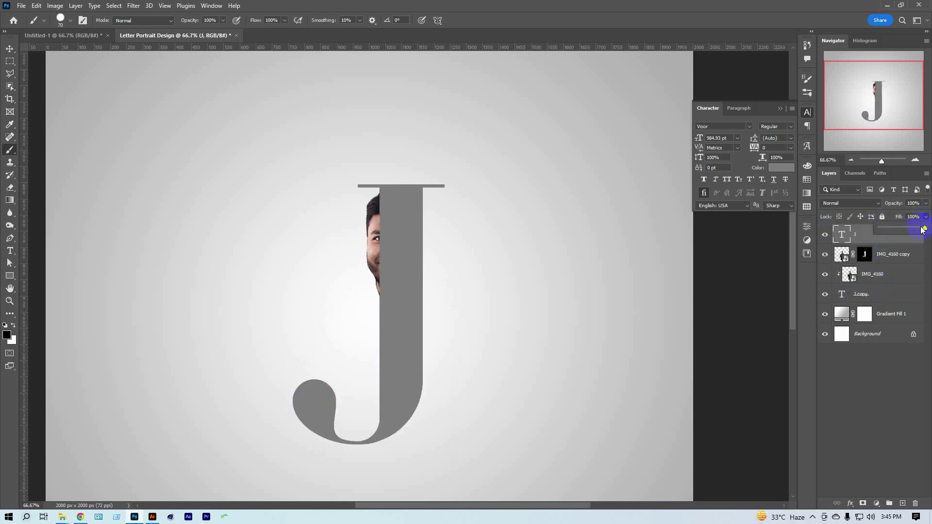
pyautogui.moveTo(882, 235); pyautogui.dragTo(790, 256)
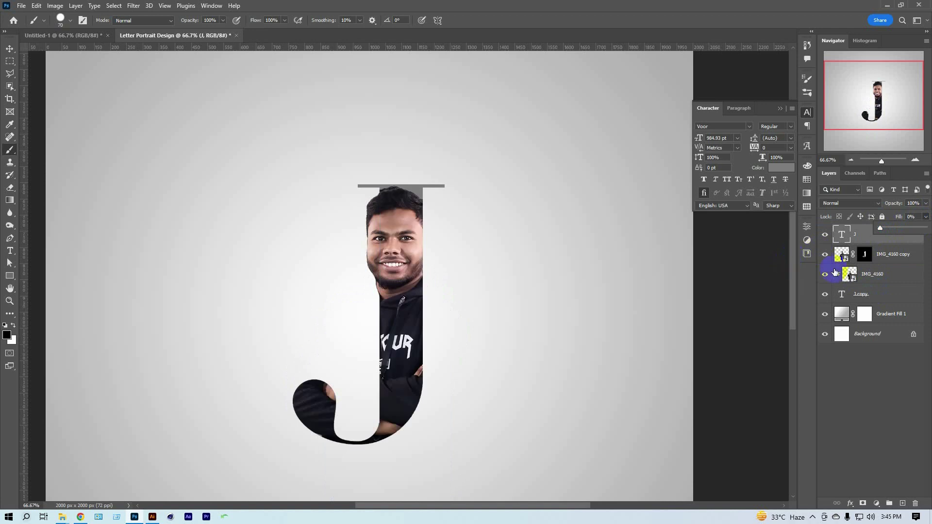
pyautogui.rightClick(869, 236)
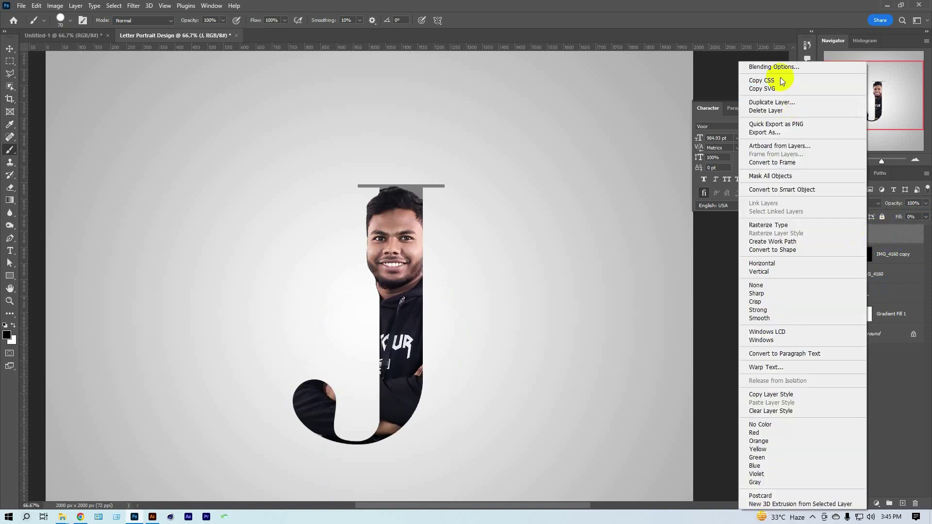
# Step: Give the top J a 4 px white outside stroke
pyautogui.click(774, 66)
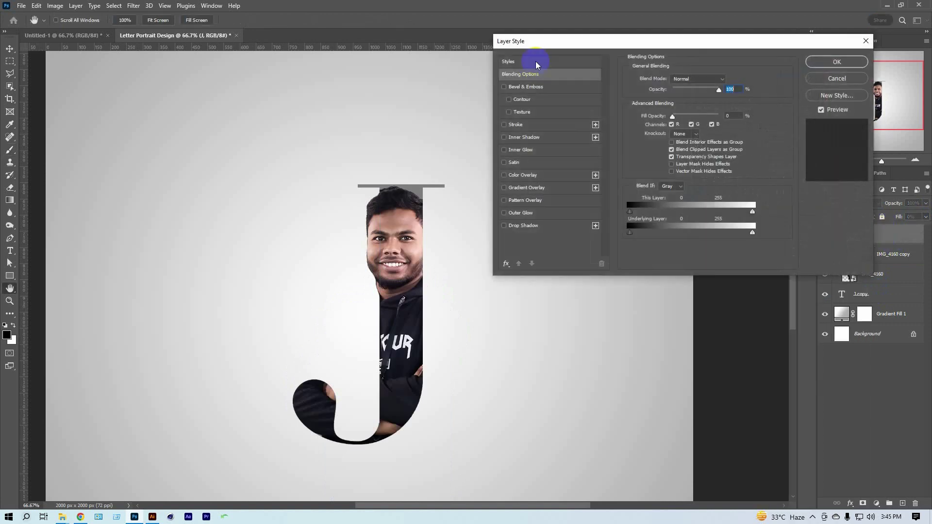
pyautogui.moveTo(550, 42); pyautogui.dragTo(615, 48)
pyautogui.click(570, 130)
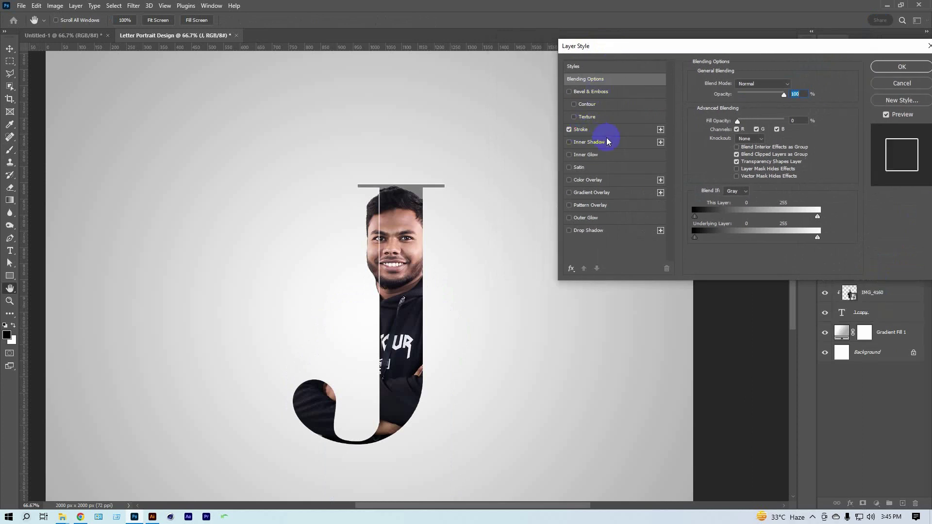
pyautogui.click(589, 142)
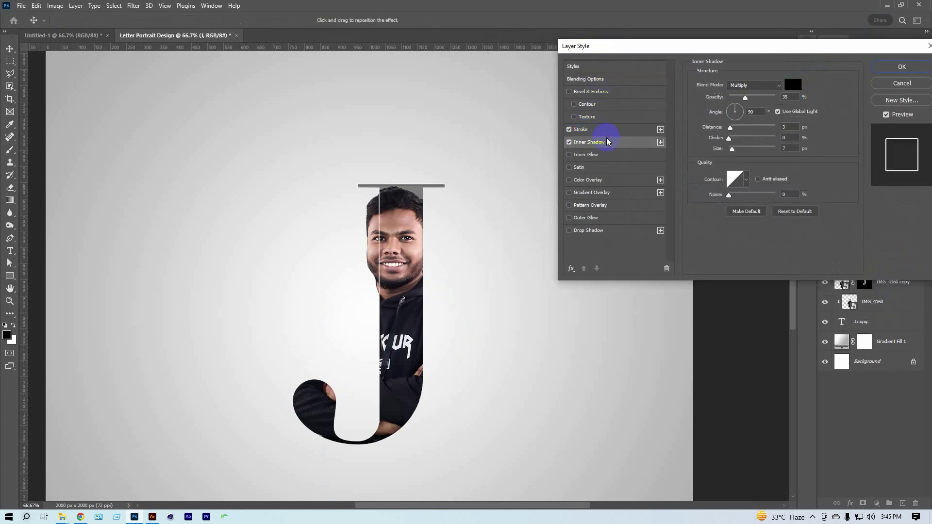
pyautogui.click(569, 142)
pyautogui.click(595, 130)
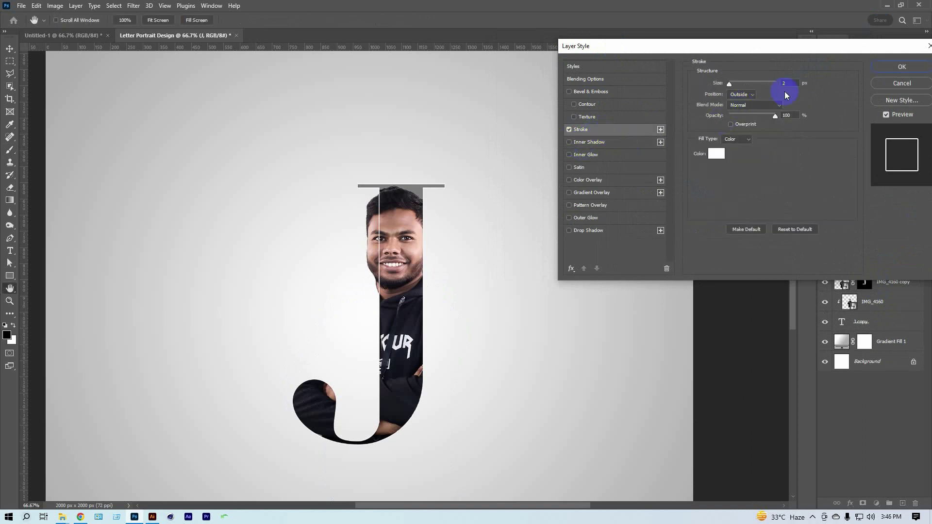
pyautogui.press('Up')
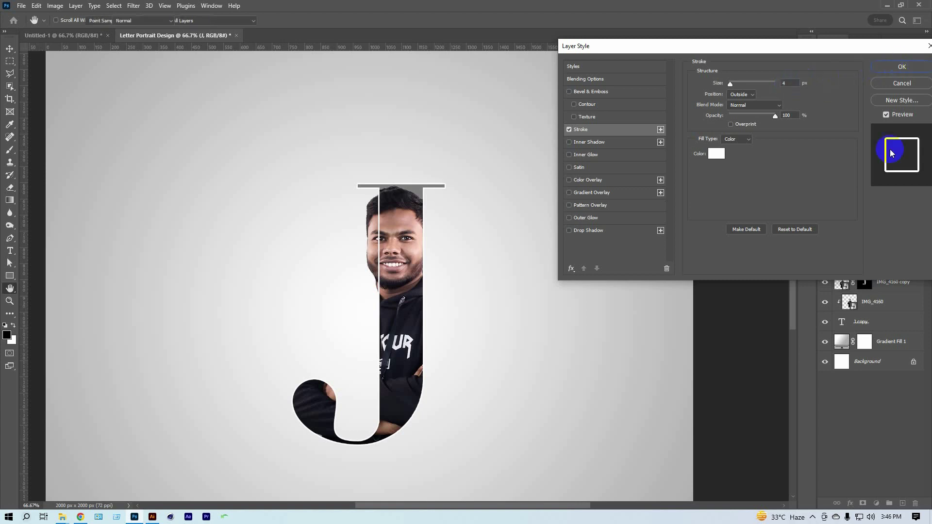
pyautogui.click(902, 66)
# Step: Open the Blending Options for the J copy layer
pyautogui.click(901, 312)
pyautogui.rightClick(901, 312)
pyautogui.click(821, 67)
pyautogui.click(703, 155)
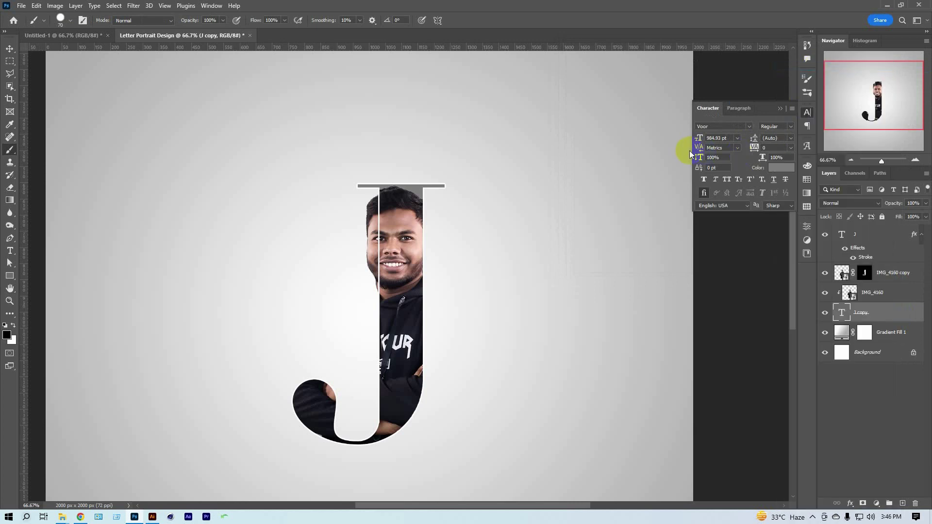
# Step: Add a drop shadow to J copy at 100% opacity with a darker colour
pyautogui.click(597, 231)
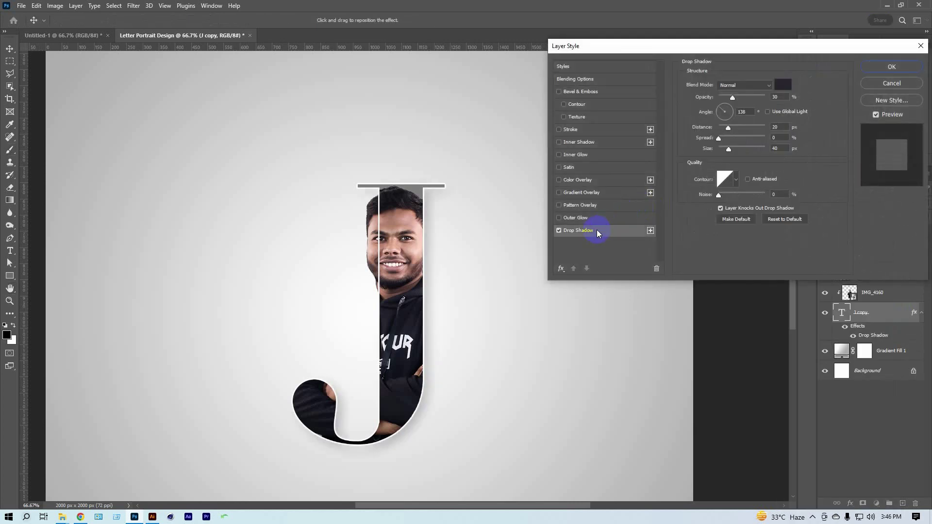
pyautogui.moveTo(732, 96); pyautogui.dragTo(810, 97)
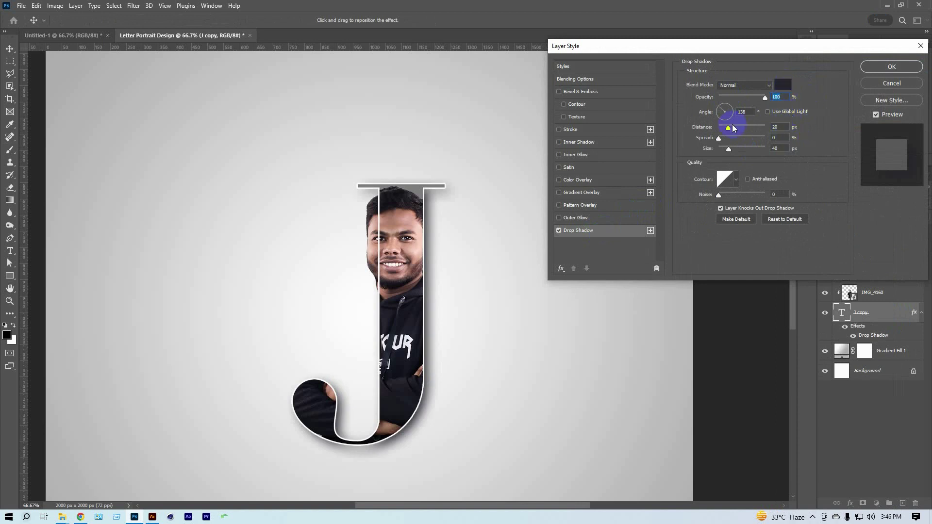
pyautogui.click(782, 84)
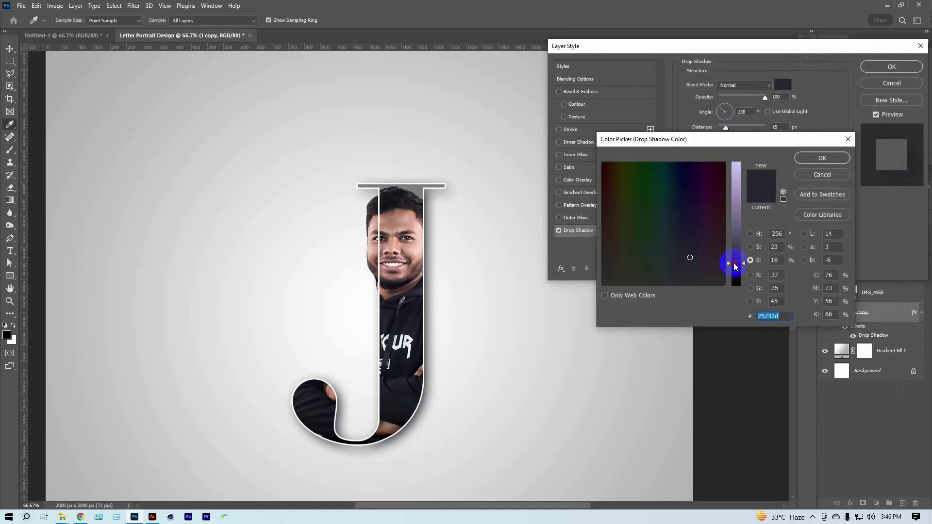
pyautogui.moveTo(735, 266); pyautogui.dragTo(738, 276)
pyautogui.click(816, 159)
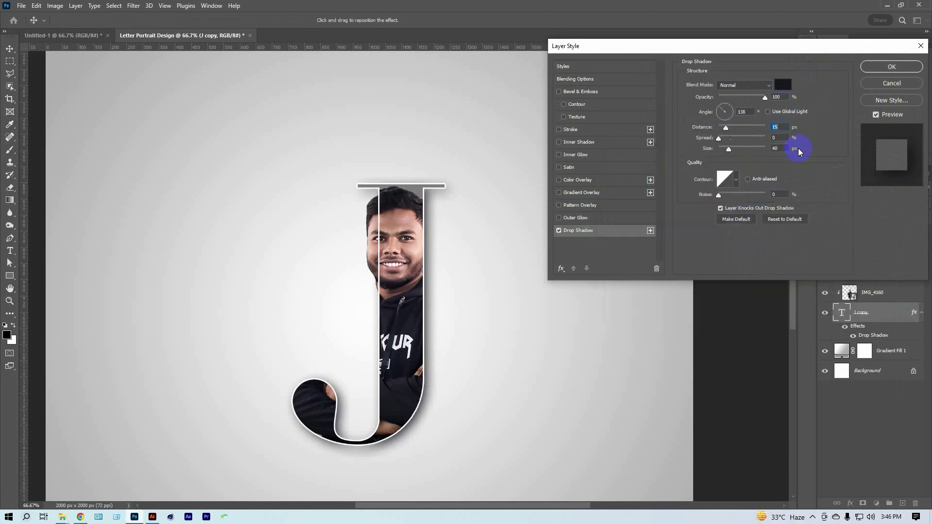
# Step: Set the shadow size to 35 px, distance to 10 px, angle to 160°
pyautogui.press('Down')
pyautogui.press('Down')
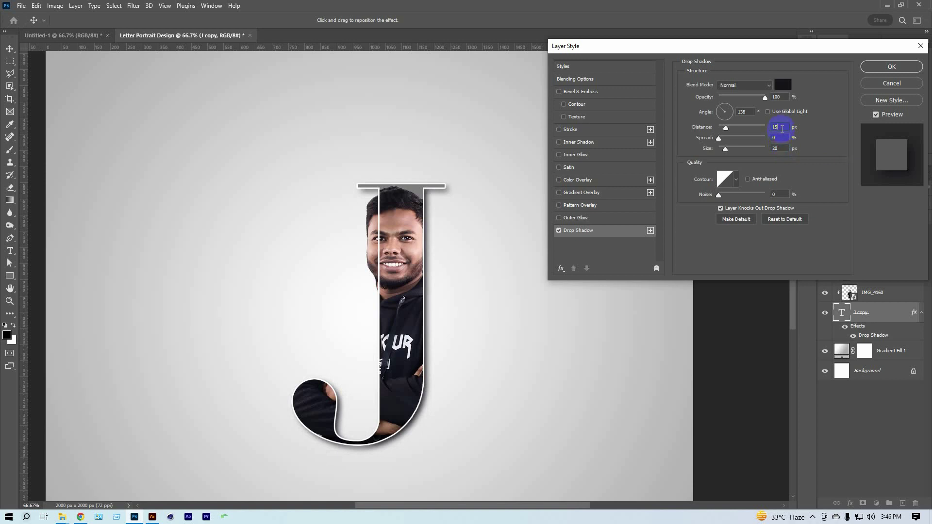
pyautogui.press('Down')
pyautogui.press('Down')
pyautogui.press('Down')
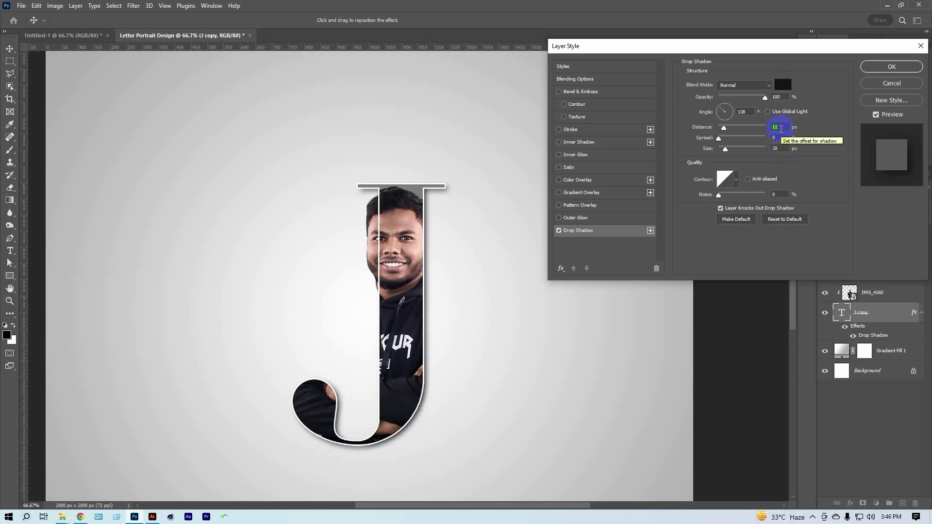
pyautogui.press('Down')
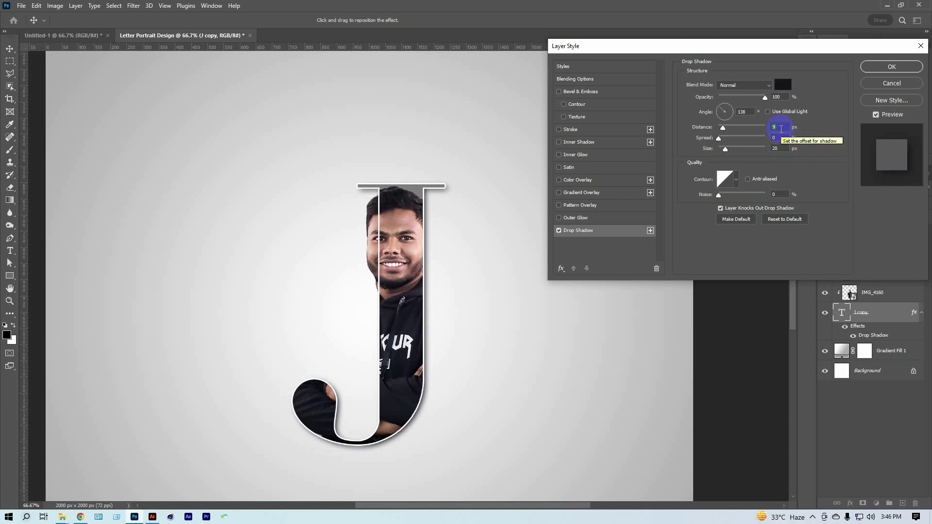
pyautogui.click(722, 110)
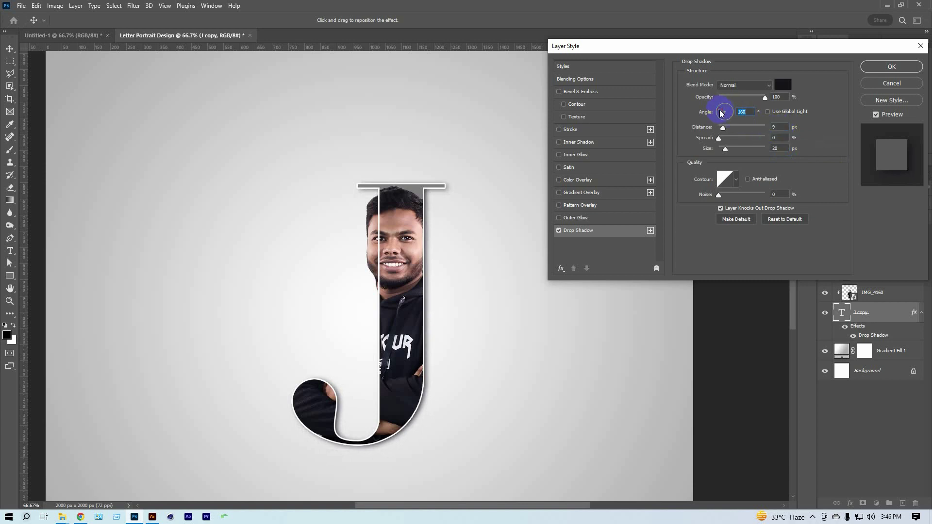
pyautogui.press('Down')
pyautogui.press('Down')
pyautogui.press('Down')
pyautogui.write('10')
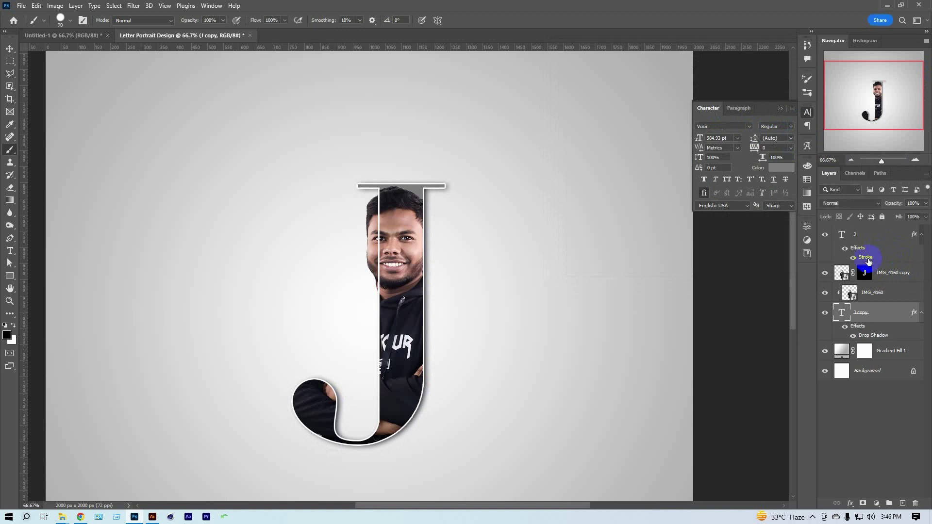
# Step: Rasterize the stroked J layer's style and give it a white layer mask
pyautogui.click(867, 237)
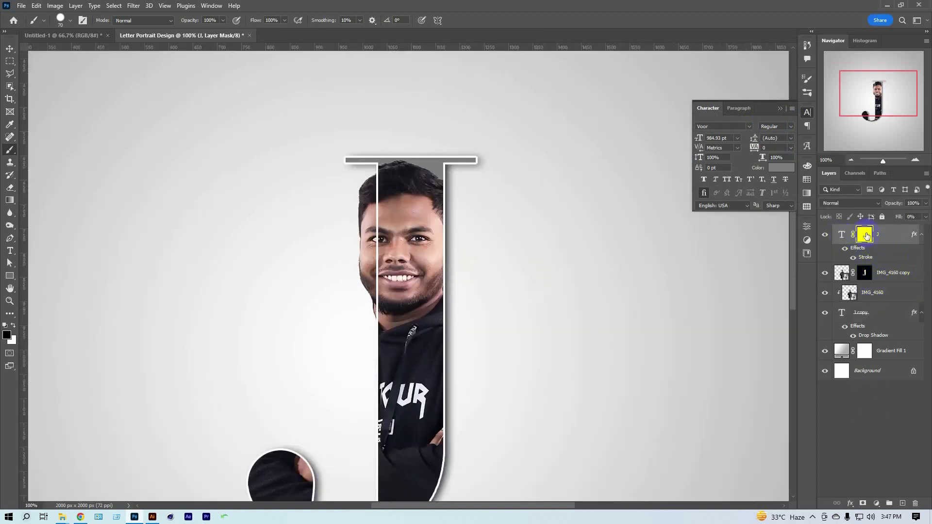
pyautogui.click(873, 238)
pyautogui.rightClick(875, 240)
pyautogui.click(818, 232)
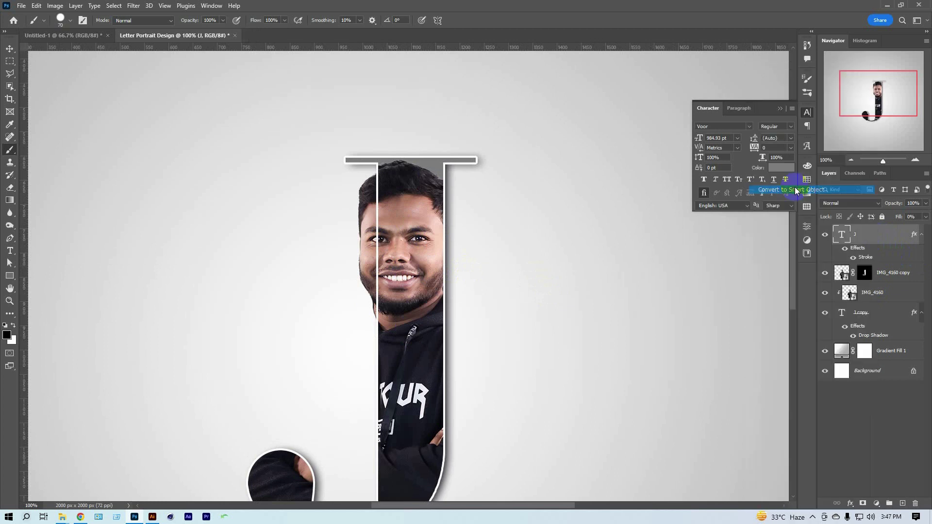
pyautogui.click(862, 503)
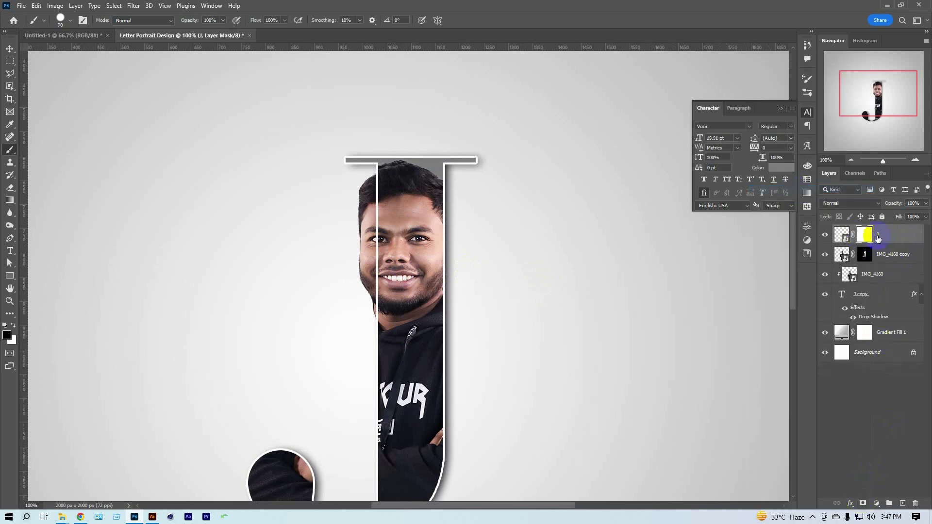
pyautogui.moveTo(396, 178); pyautogui.dragTo(383, 192)
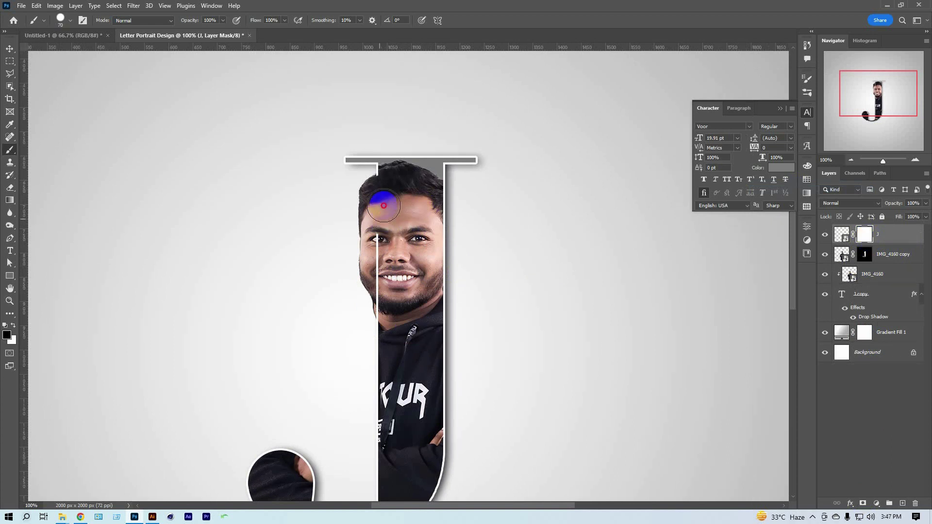
# Step: Paint black on the J mask to hide the outline over the hair and chin
pyautogui.scroll(2, 383, 192)
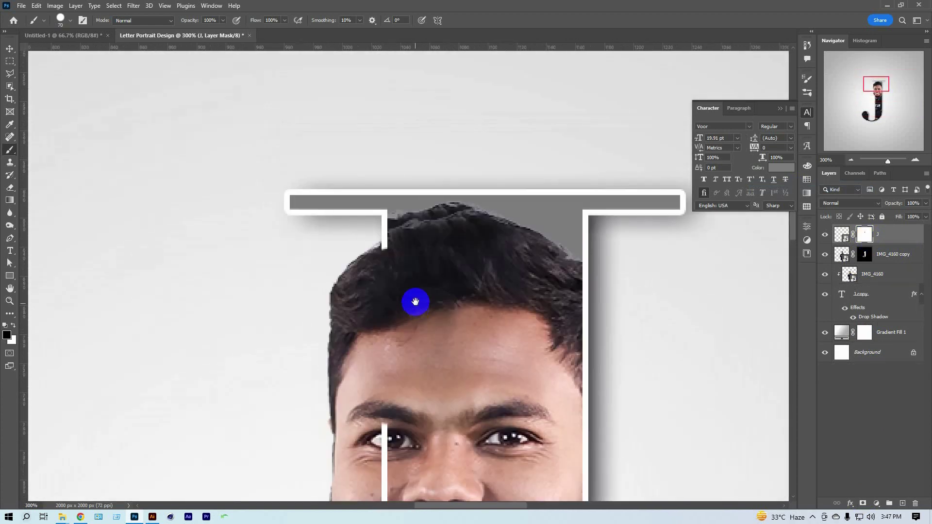
pyautogui.moveTo(405, 277); pyautogui.dragTo(409, 260)
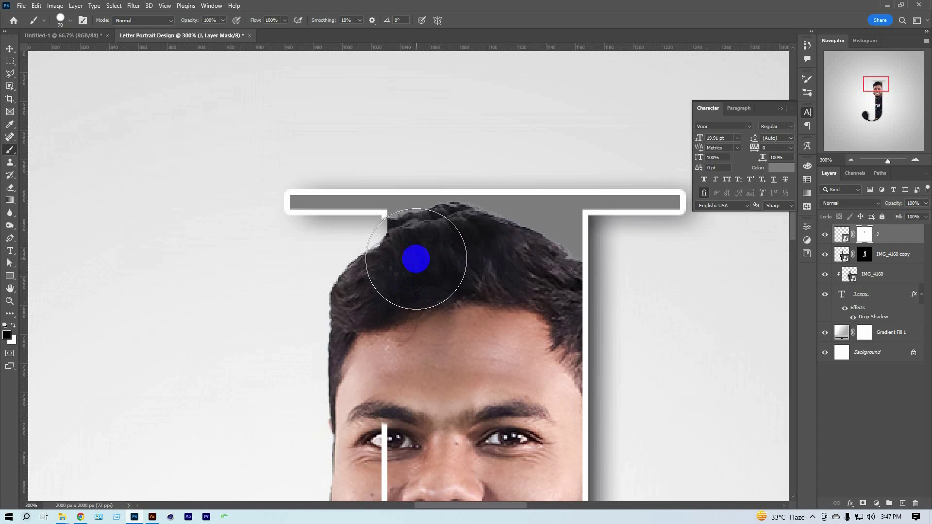
pyautogui.moveTo(409, 261); pyautogui.dragTo(405, 260)
pyautogui.moveTo(432, 368)
pyautogui.mouseDown()
pyautogui.moveTo(443, 280)
pyautogui.moveTo(407, 353)
pyautogui.moveTo(443, 381)
pyautogui.mouseUp()
pyautogui.scroll(-1, 437, 284)
pyautogui.scroll(1, 443, 380)
pyautogui.moveTo(453, 322)
pyautogui.mouseDown()
pyautogui.moveTo(442, 300)
pyautogui.moveTo(454, 316)
pyautogui.mouseUp()
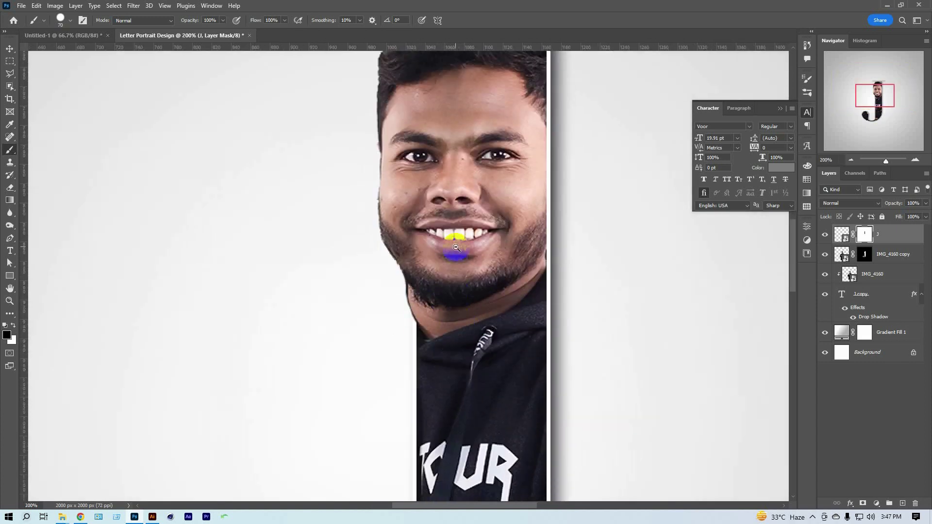
pyautogui.scroll(-2, 453, 237)
pyautogui.scroll(1, 458, 302)
pyautogui.moveTo(439, 235)
pyautogui.mouseDown()
pyautogui.moveTo(441, 280)
pyautogui.moveTo(429, 194)
pyautogui.moveTo(357, 227)
pyautogui.mouseUp()
# Step: Switch to white and paint the outline back along the J's top bar
pyautogui.press('x')
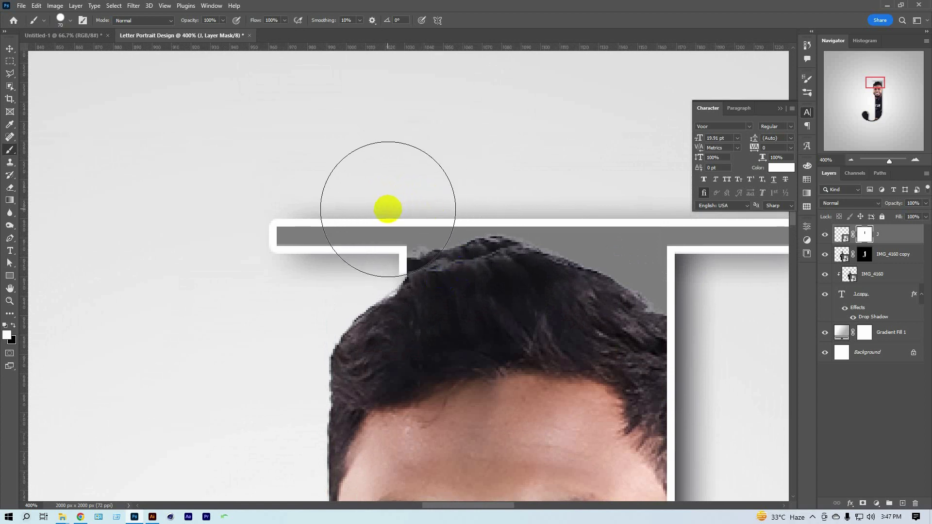
pyautogui.moveTo(356, 227)
pyautogui.mouseDown()
pyautogui.moveTo(352, 238)
pyautogui.moveTo(381, 175)
pyautogui.mouseUp()
pyautogui.scroll(-3, 473, 343)
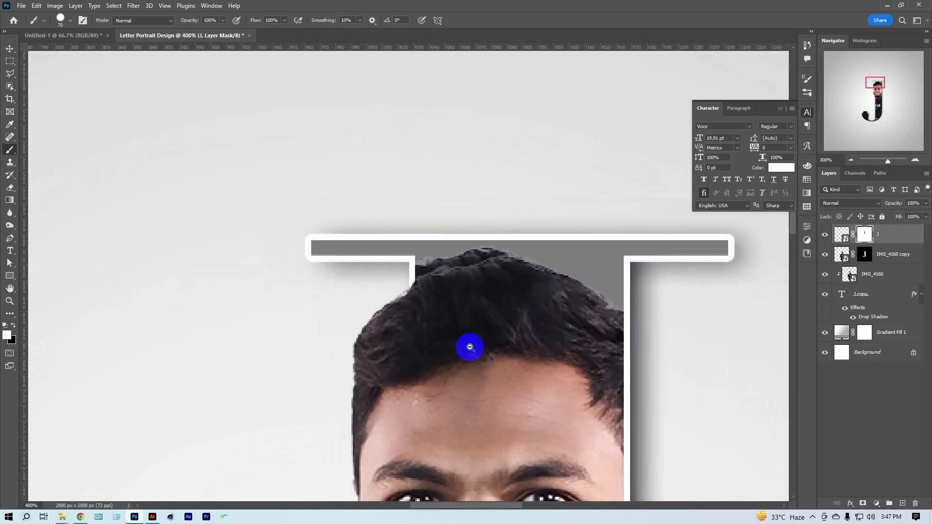
pyautogui.scroll(-3, 472, 343)
pyautogui.scroll(-3, 497, 449)
pyautogui.moveTo(496, 449); pyautogui.dragTo(500, 261)
pyautogui.scroll(-2, 499, 318)
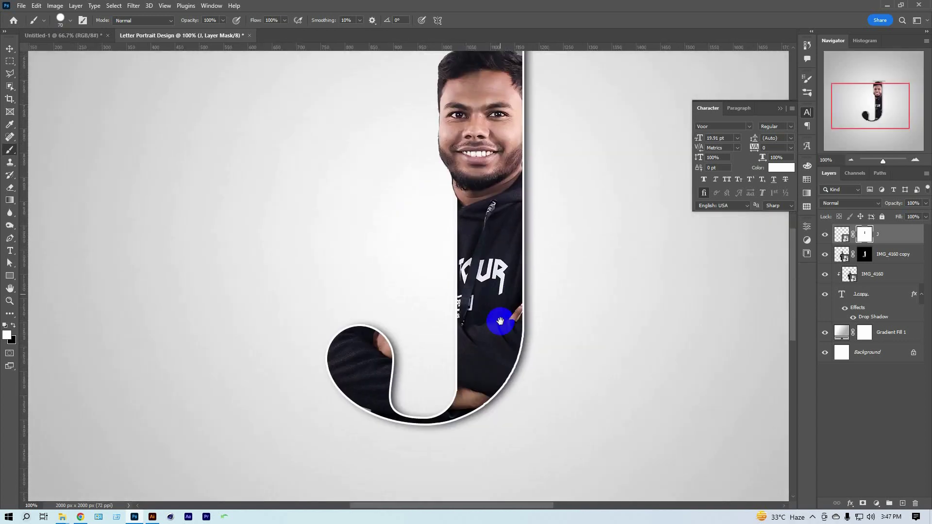
pyautogui.scroll(-1, 489, 330)
pyautogui.scroll(-1, 490, 329)
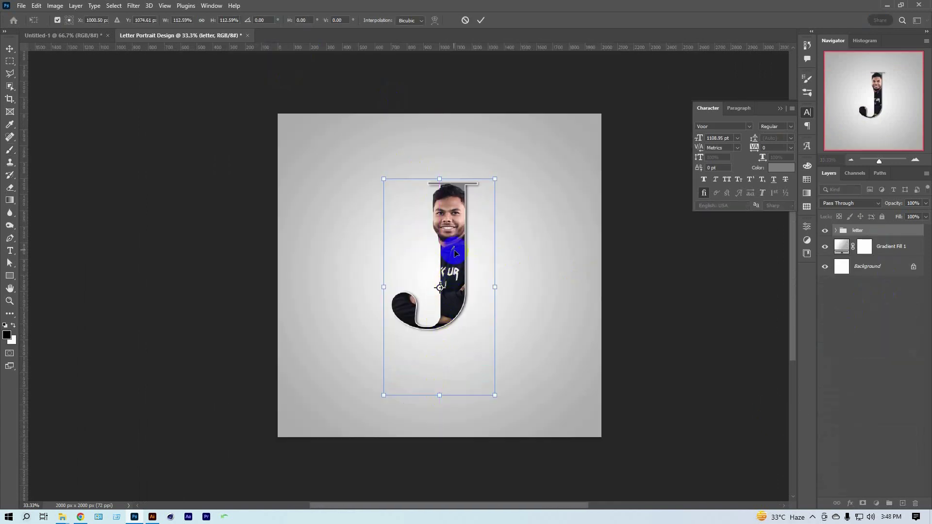
# Step: Move the 'letter' group slightly lower on the canvas and commit the transform
pyautogui.moveTo(455, 253); pyautogui.dragTo(456, 256)
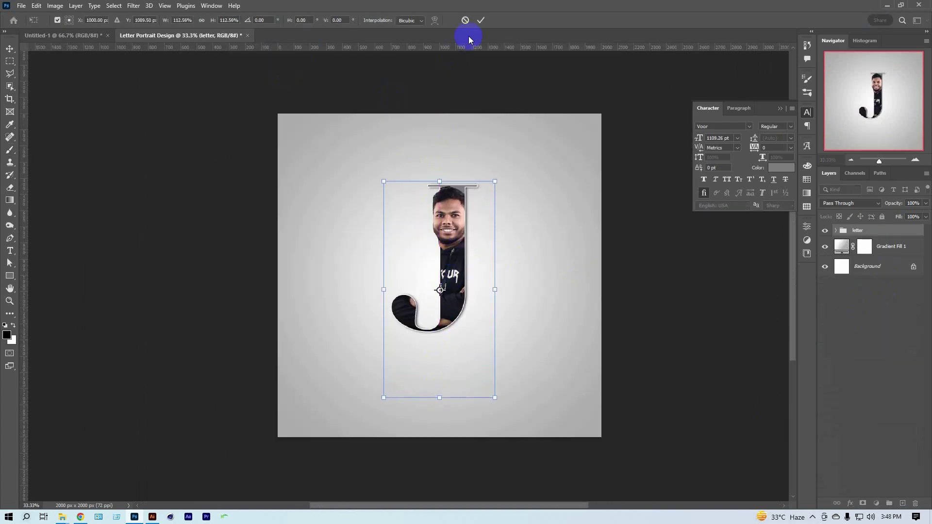
pyautogui.moveTo(457, 223); pyautogui.dragTo(454, 240)
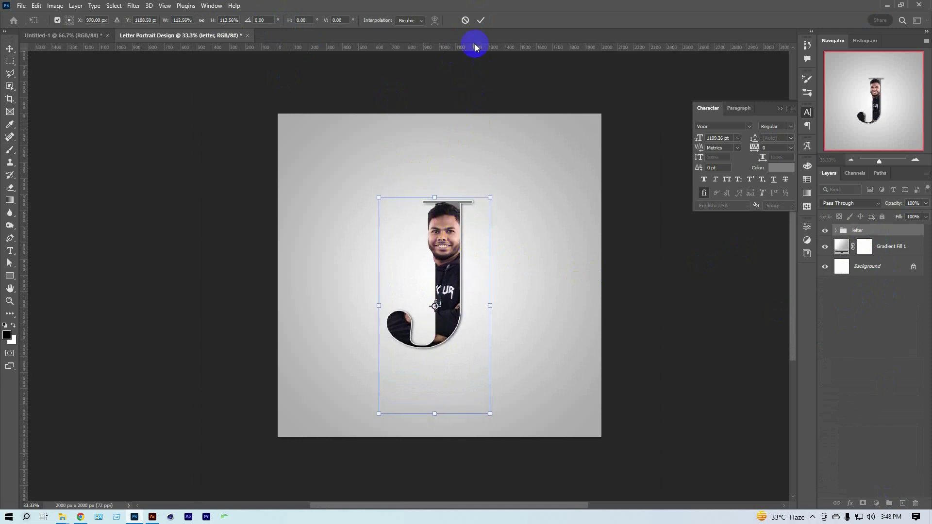
pyautogui.click(480, 20)
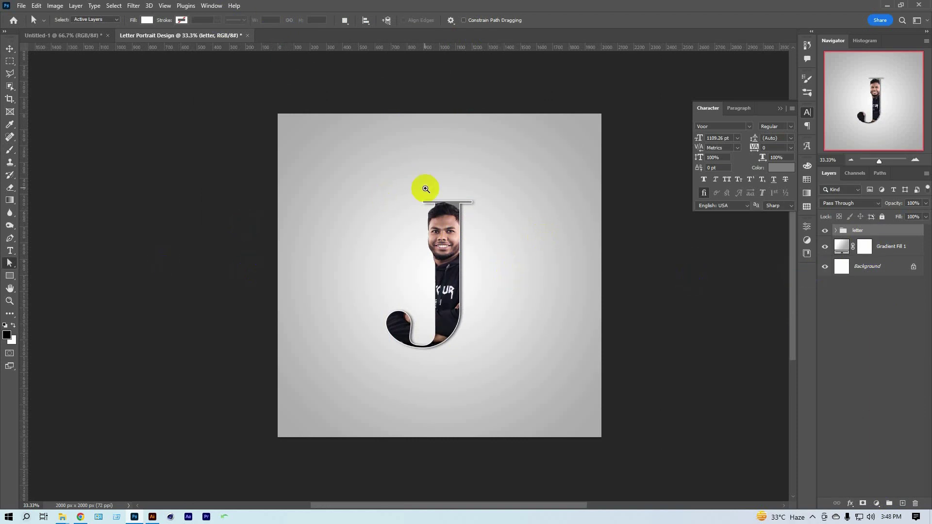
pyautogui.scroll(1, 378, 199)
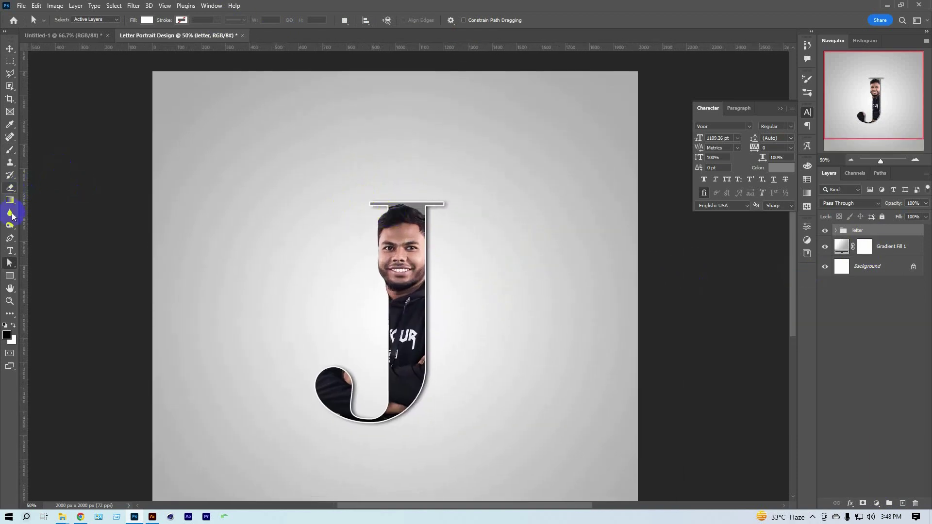
# Step: Add a new PHOTOSHOP text layer above the J
pyautogui.click(11, 250)
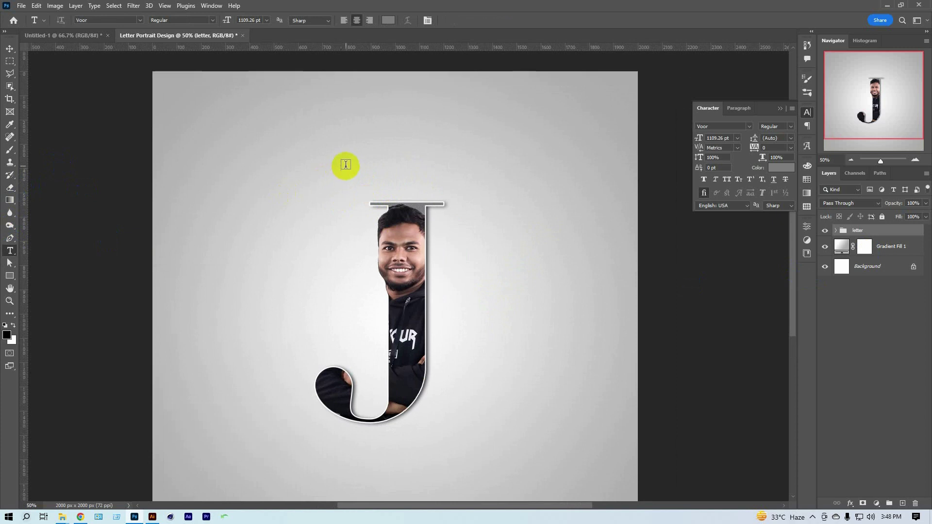
pyautogui.click(307, 149)
pyautogui.write('DESIGNOP')
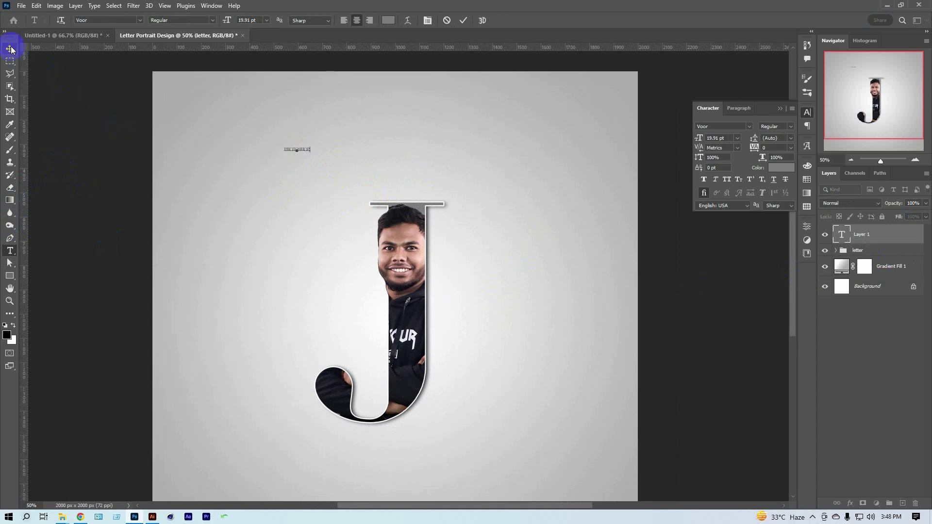
pyautogui.click(10, 48)
# Step: Scale the PHOTOSHOP text and position it to fit above the J
pyautogui.hotkey('ctrl', 't')
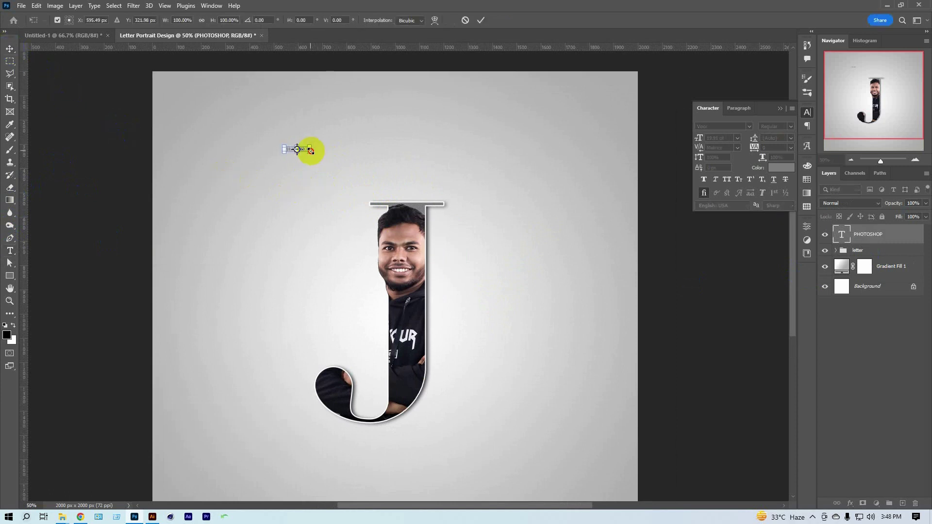
pyautogui.moveTo(311, 150); pyautogui.dragTo(532, 199)
pyautogui.click(480, 20)
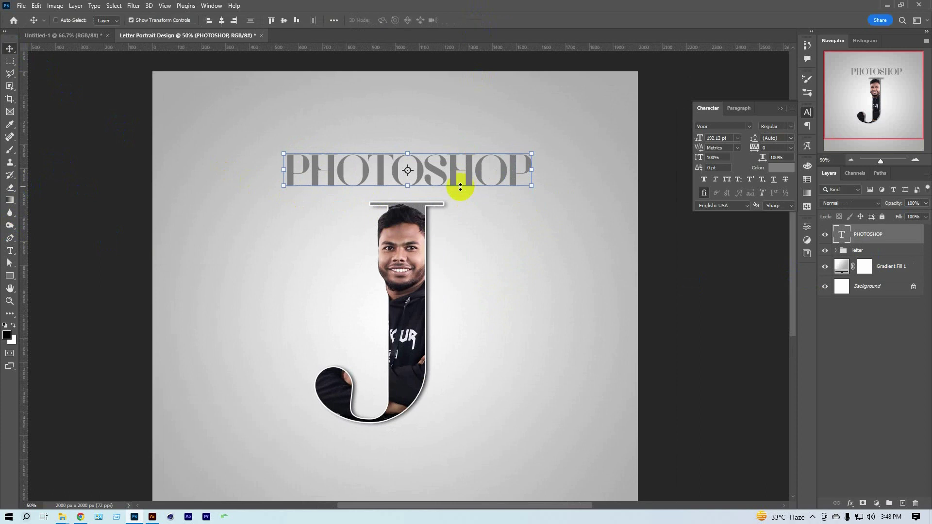
pyautogui.moveTo(458, 185); pyautogui.dragTo(459, 160)
pyautogui.moveTo(533, 163); pyautogui.dragTo(490, 167)
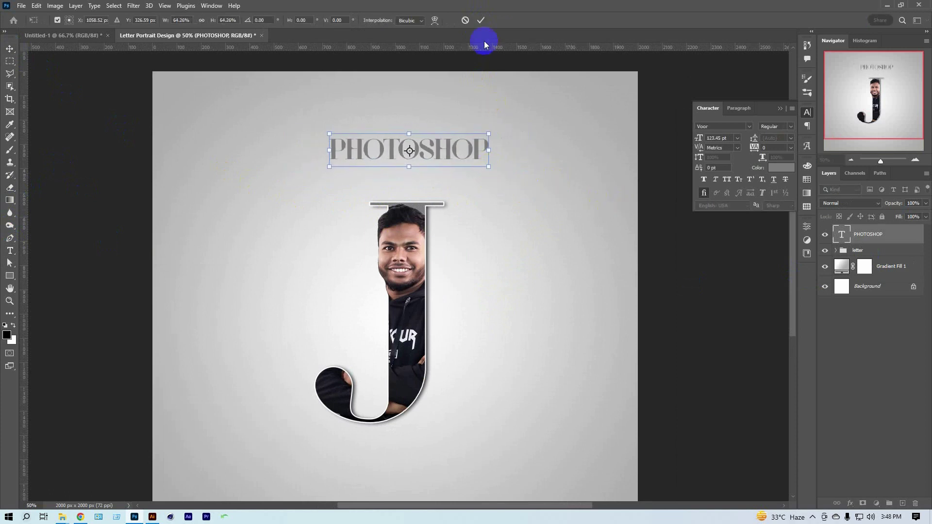
pyautogui.click(481, 21)
# Step: Set the text to Montserrat Medium and centre it horizontally on the canvas
pyautogui.write('Montserrat')
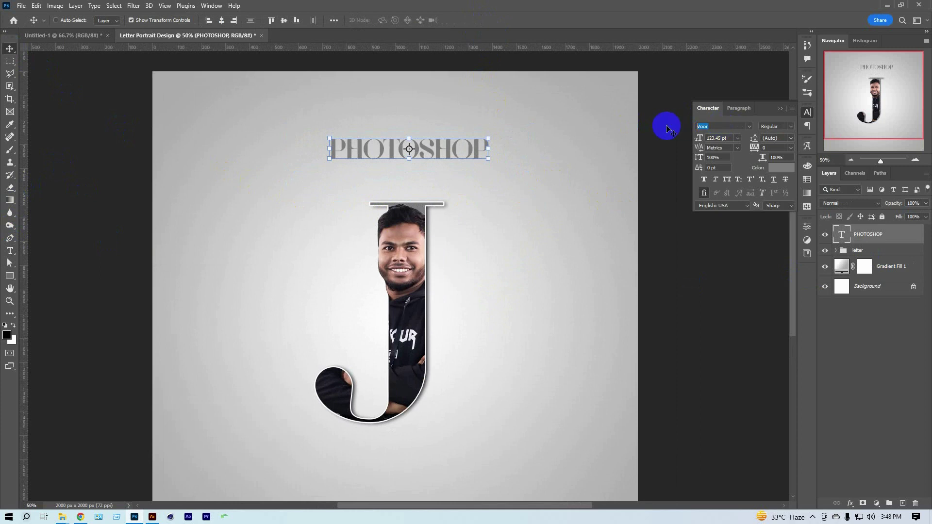
pyautogui.click(753, 234)
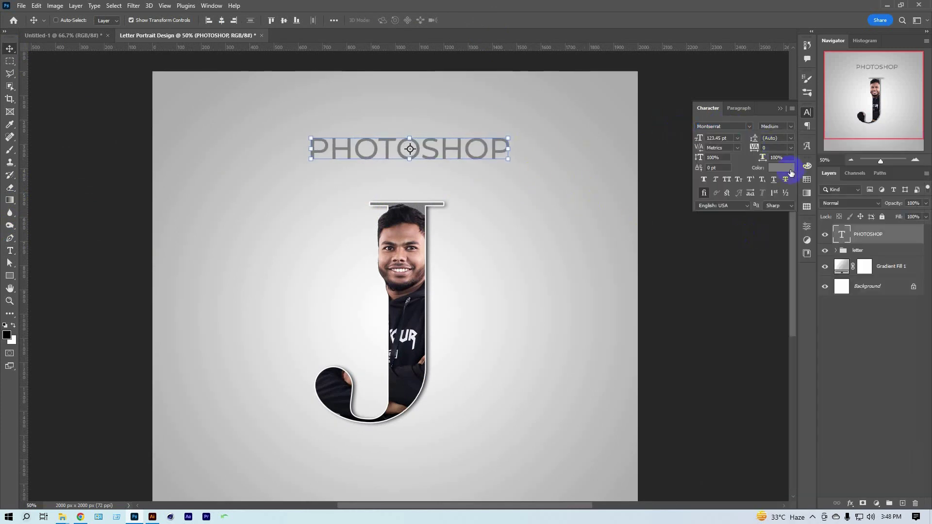
pyautogui.click(775, 147)
pyautogui.write('100')
pyautogui.click(221, 21)
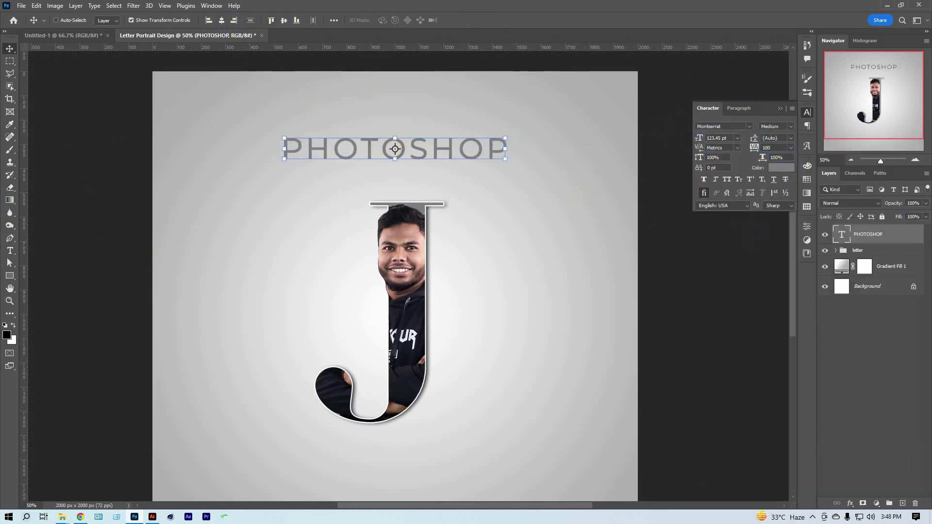
# Step: Make PHOTOSHOP a Light weight, shrink it, and set its tracking to 500
pyautogui.click(776, 126)
pyautogui.click(772, 153)
pyautogui.hotkey('ctrl', 't')
pyautogui.moveTo(507, 166); pyautogui.dragTo(478, 156)
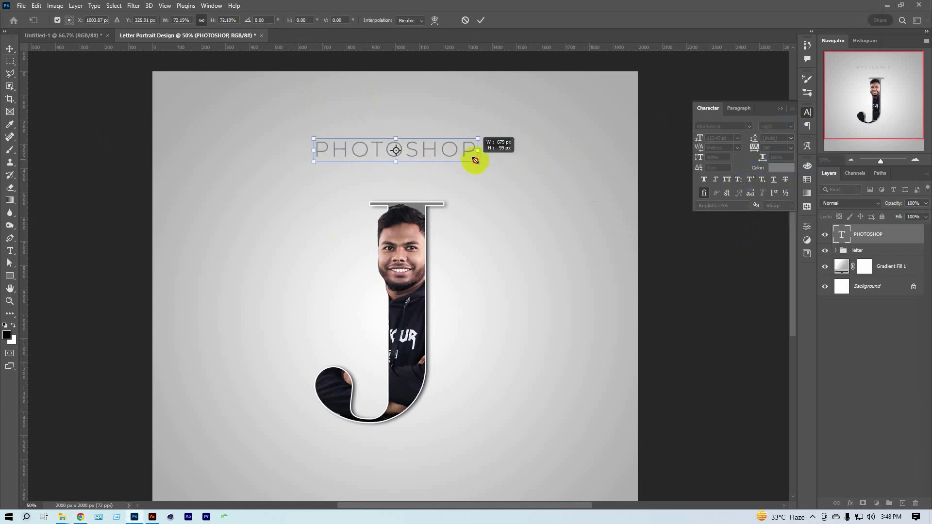
pyautogui.click(480, 20)
pyautogui.click(781, 146)
pyautogui.write('200')
pyautogui.click(727, 148)
pyautogui.scroll(-1, 437, 235)
pyautogui.click(779, 145)
pyautogui.write('500')
pyautogui.press('Return')
# Step: Place a copy of the PHOTOSHOP line below the original with tracking 200
pyautogui.moveTo(417, 130); pyautogui.dragTo(426, 271)
pyautogui.hotkey('ctrl', 'z')
pyautogui.moveTo(413, 130)
pyautogui.mouseDown()
pyautogui.moveTo(418, 371)
pyautogui.moveTo(418, 329)
pyautogui.mouseUp()
pyautogui.click(746, 147)
pyautogui.write('200')
pyautogui.press('Return')
# Step: Retype the copy as LETTER PORTRAIT in Medium weight, closer to PHOTOSHOP
pyautogui.keyDown('ctrl'); pyautogui.moveTo(417, 368); pyautogui.dragTo(416, 347); pyautogui.keyUp('ctrl')
pyautogui.doubleClick(415, 346)
pyautogui.write('LETTER PORTRAIT')
pyautogui.hotkey('ctrl', 'Return')
pyautogui.press('v')
pyautogui.click(775, 126)
pyautogui.click(772, 153)
pyautogui.press('Return')
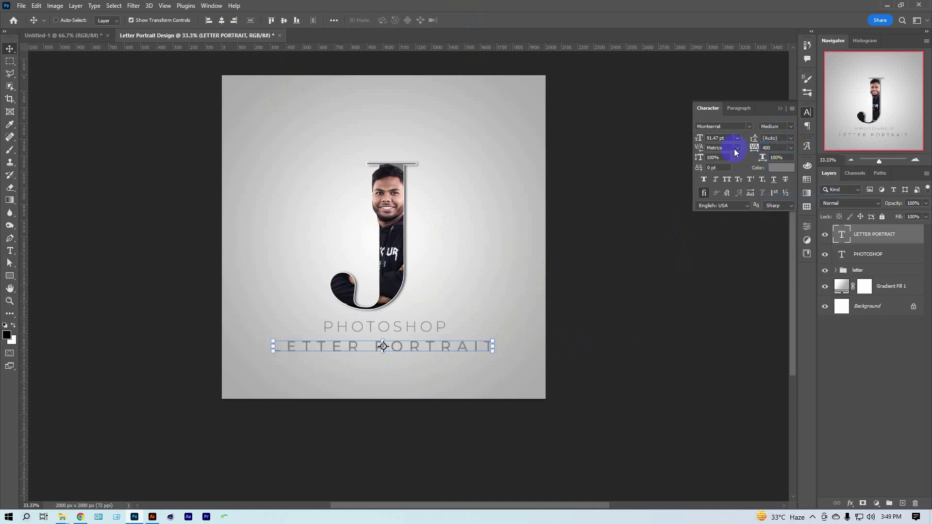
# Step: Nudge the PHOTOSHOP line down toward LETTER PORTRAIT and clear the layer selection
pyautogui.click(453, 328)
pyautogui.hotkey('ctrl', '+')
pyautogui.keyDown('ctrl'); pyautogui.moveTo(391, 332); pyautogui.dragTo(376, 342); pyautogui.keyUp('ctrl')
pyautogui.keyDown('ctrl'); pyautogui.keyDown('shift'); pyautogui.click(376, 342); pyautogui.keyUp('shift'); pyautogui.keyUp('ctrl')
pyautogui.click(842, 388)
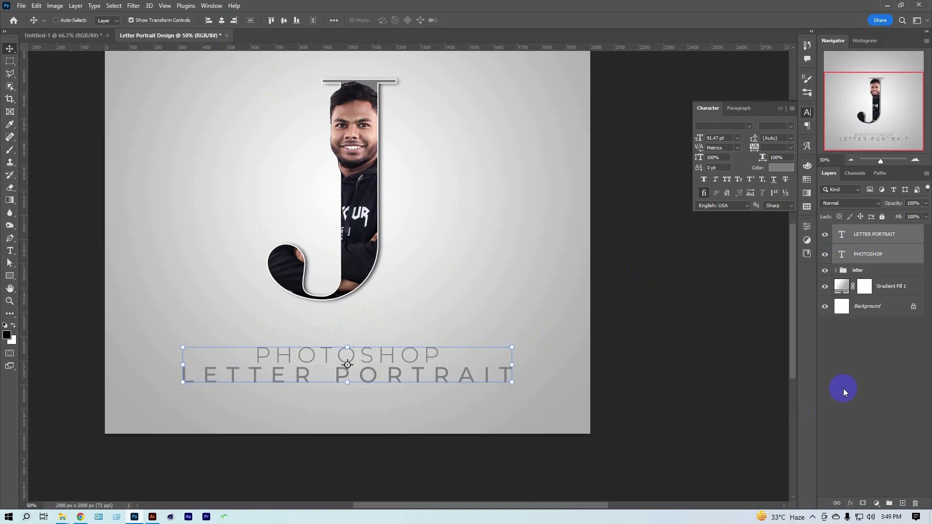
pyautogui.keyDown('ctrl'); pyautogui.click(526, 358); pyautogui.keyUp('ctrl')
pyautogui.click(778, 372)
pyautogui.scroll(-1, 397, 250)
pyautogui.scroll(-1, 397, 250)
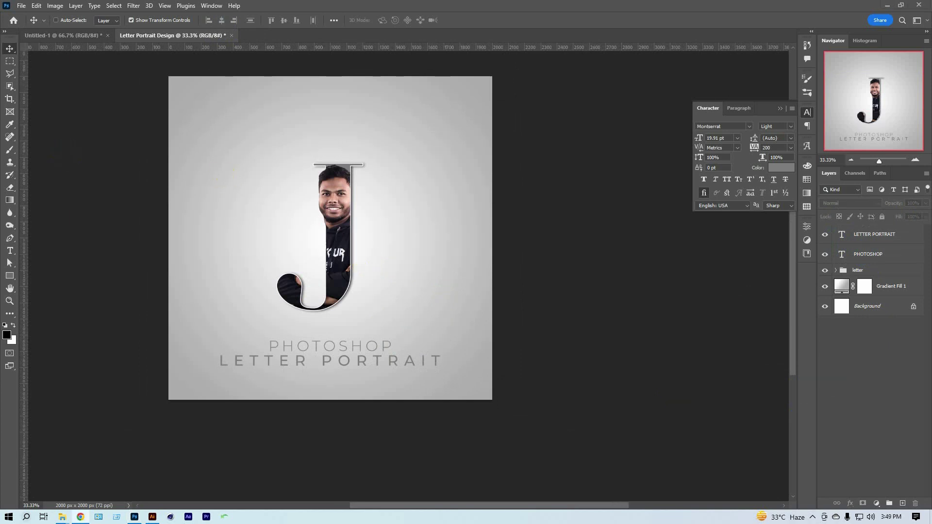
# Step: Select the Gradient Fill 1 background layer
pyautogui.click(892, 286)
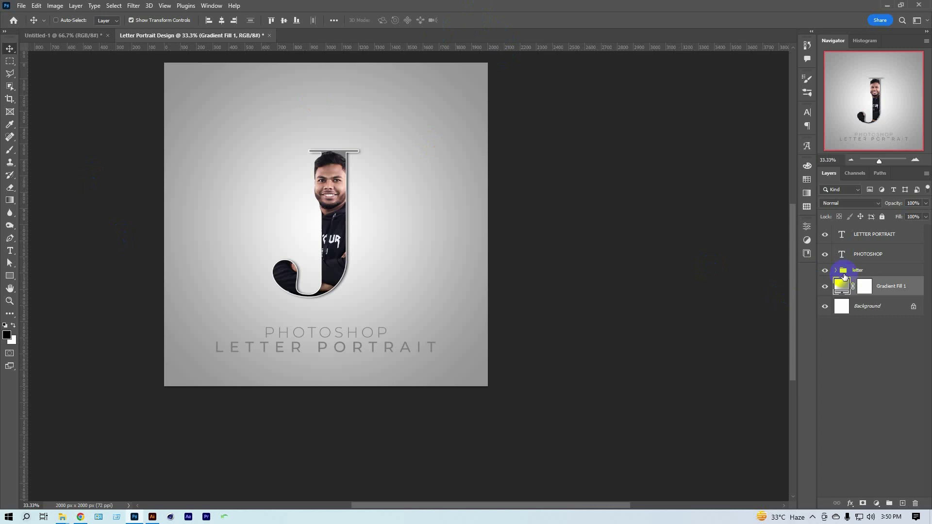
# Step: Paste the speckle texture image and enlarge it to cover the poster
pyautogui.press('ctrl')
pyautogui.hotkey('ctrl', 'v')
pyautogui.hotkey('ctrl', 't')
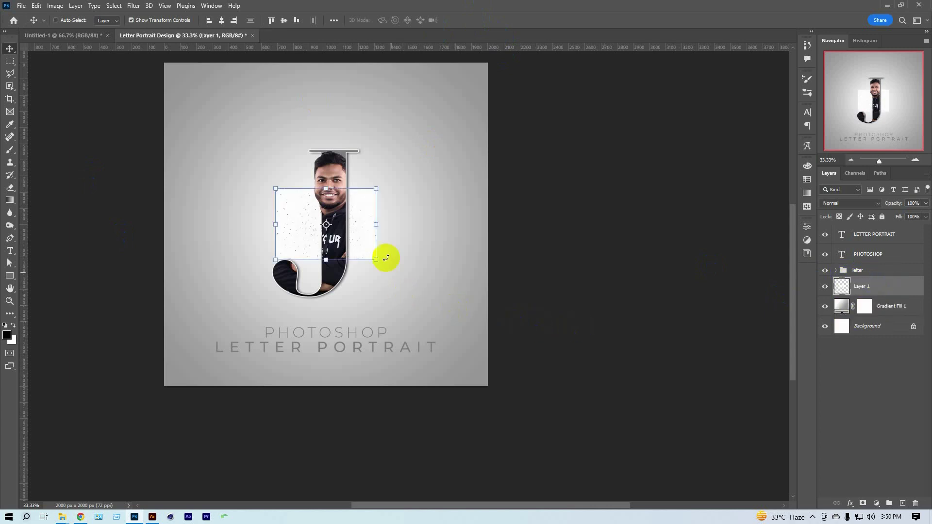
pyautogui.moveTo(374, 221); pyautogui.dragTo(558, 262)
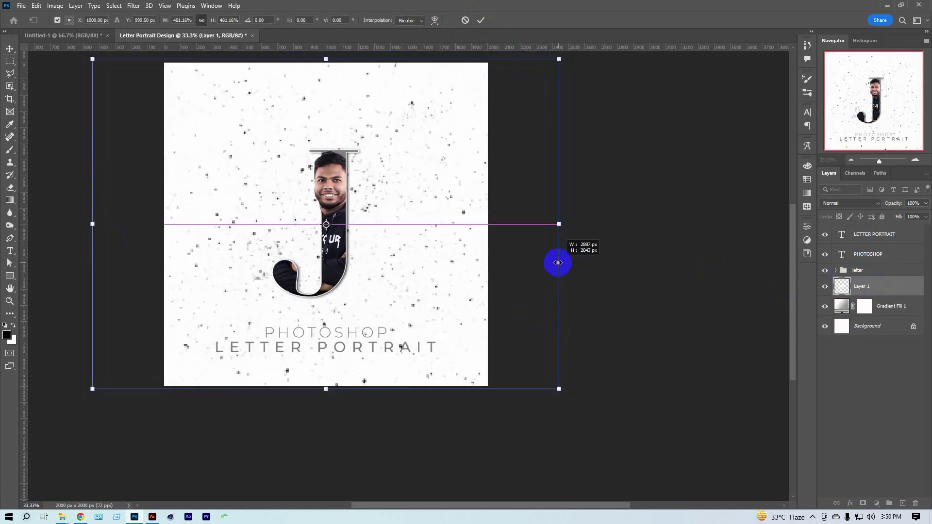
pyautogui.click(481, 20)
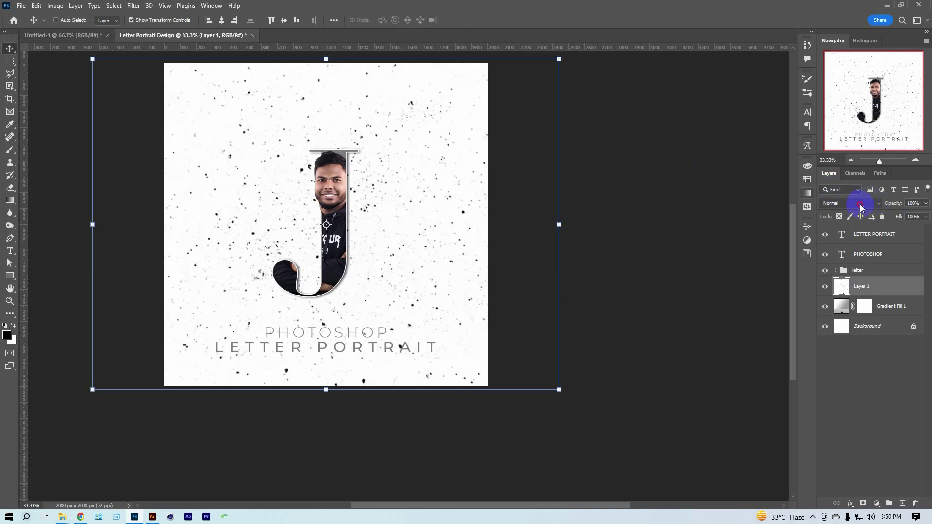
# Step: Blend the texture layer with Soft Light at 30% opacity
pyautogui.click(860, 205)
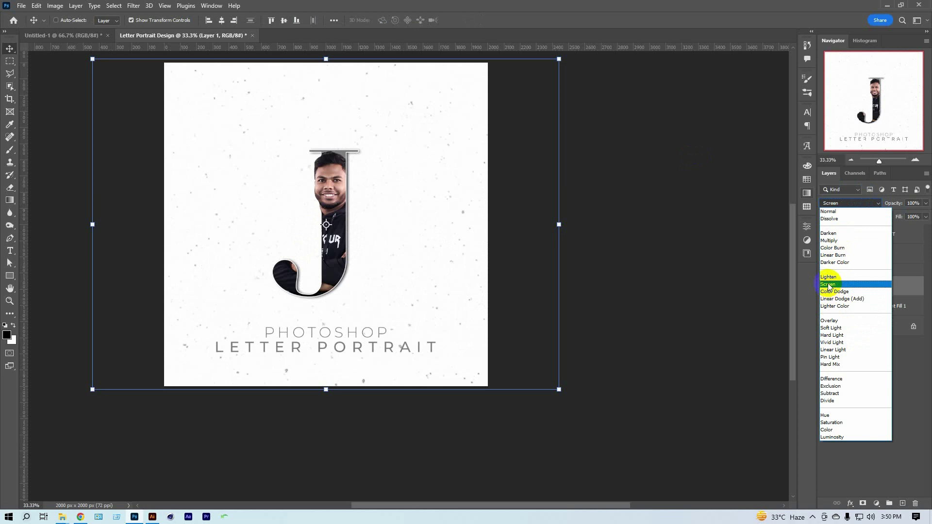
pyautogui.click(835, 330)
pyautogui.click(926, 203)
pyautogui.moveTo(926, 214); pyautogui.dragTo(903, 220)
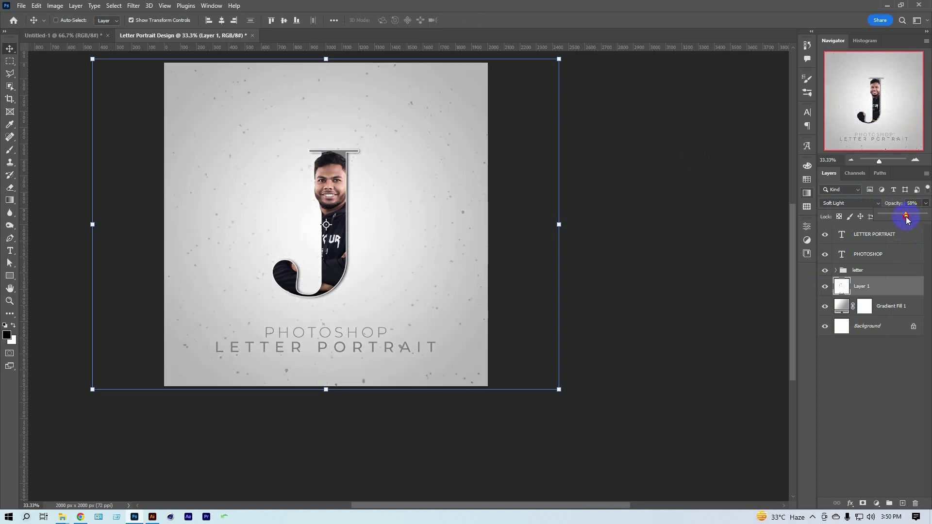
pyautogui.moveTo(903, 219); pyautogui.dragTo(897, 219)
pyautogui.write('30')
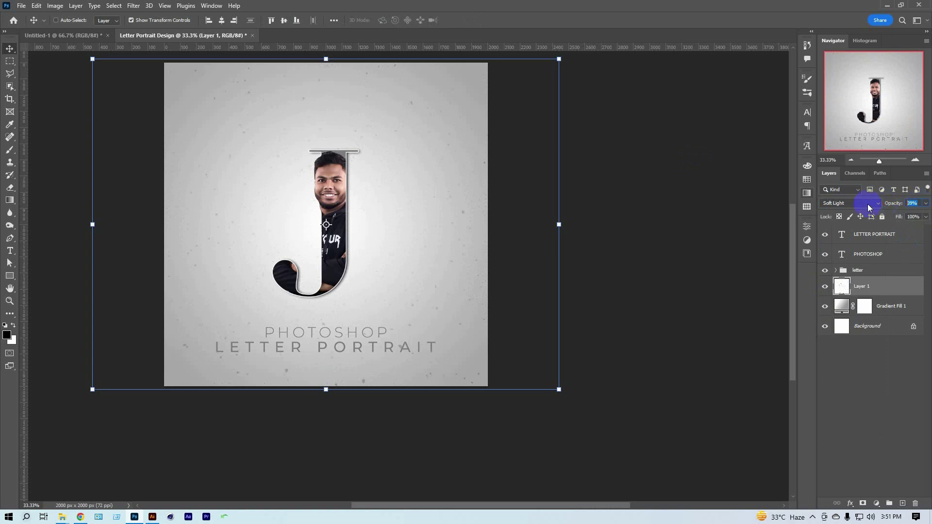
pyautogui.press('Return')
pyautogui.click(847, 415)
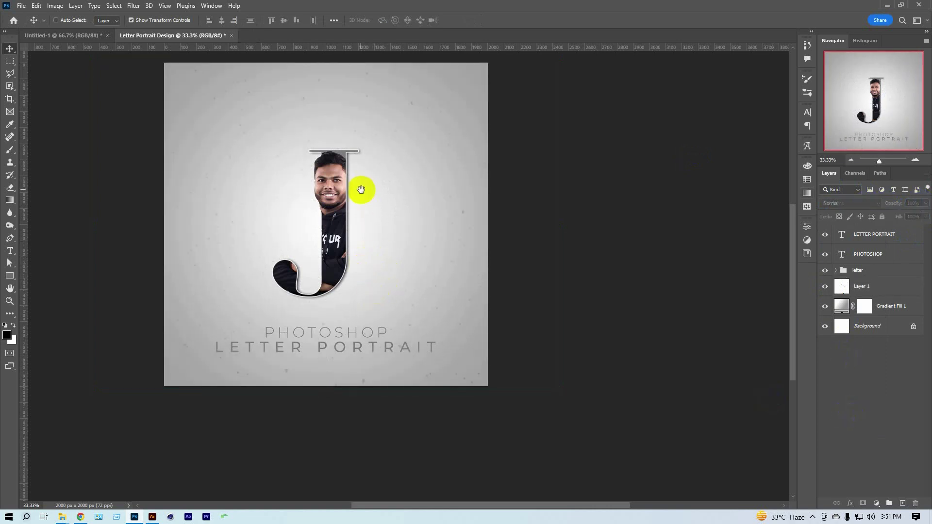
# Step: Expand the letter group to inspect its layers, then deselect the portrait layer
pyautogui.moveTo(359, 190); pyautogui.dragTo(356, 212)
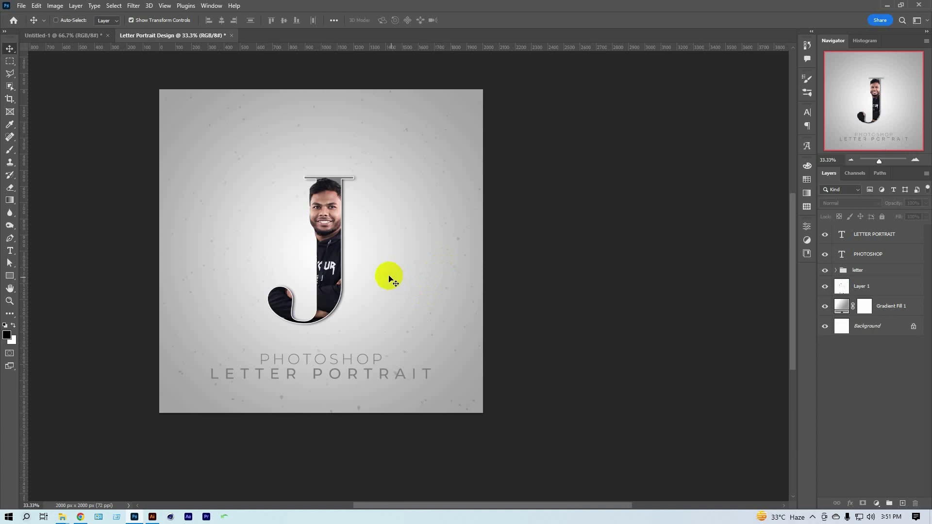
pyautogui.keyDown('ctrl'); pyautogui.click(326, 214); pyautogui.keyUp('ctrl')
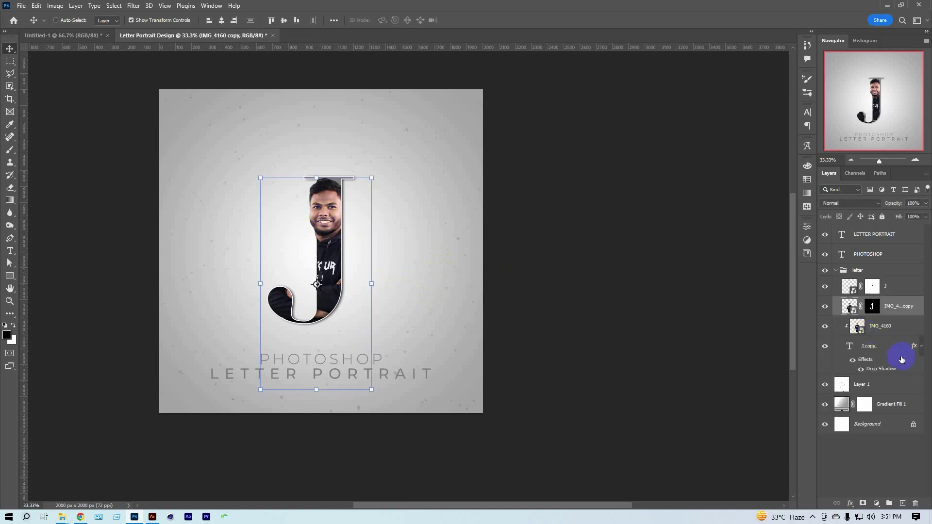
pyautogui.click(854, 458)
# Step: Save the poster locally to Downloads as Letter Portrait Design.psd
pyautogui.hotkey('ctrl', 's')
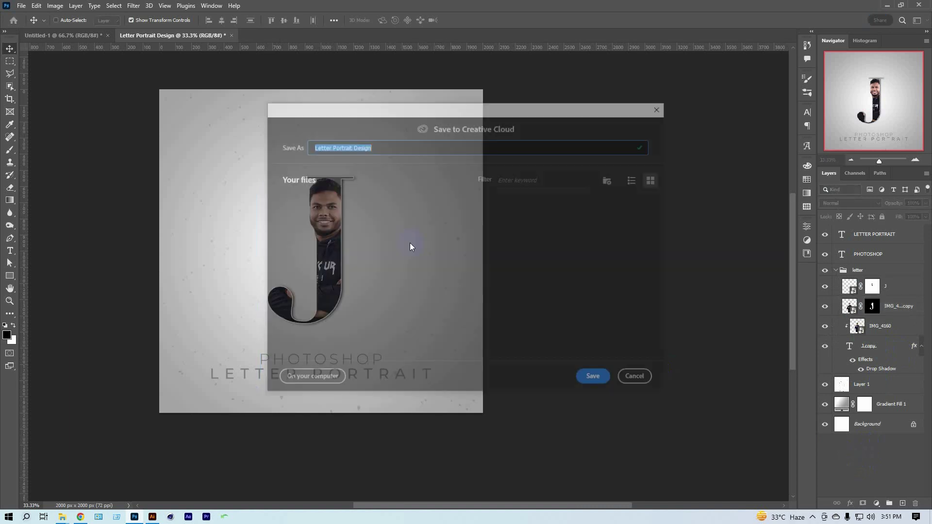
pyautogui.click(304, 379)
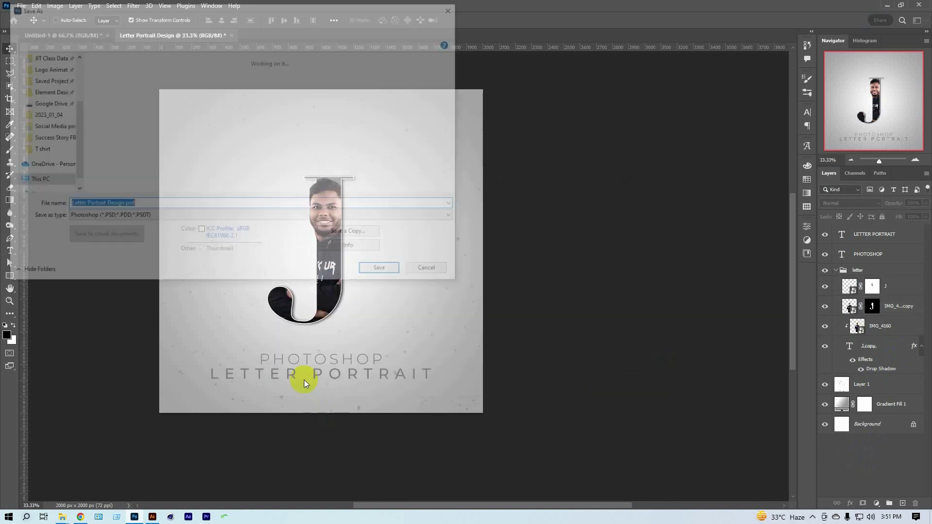
pyautogui.moveTo(75, 121); pyautogui.dragTo(73, 46)
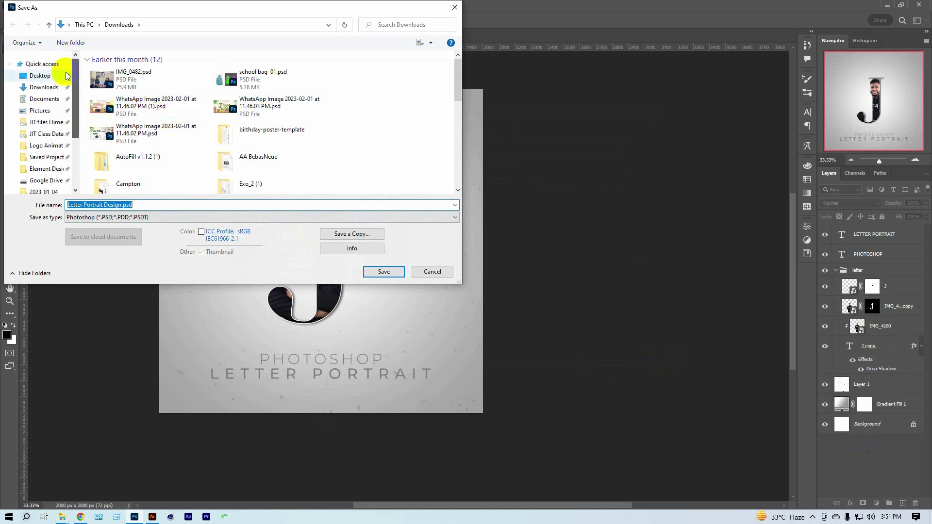
pyautogui.click(158, 205)
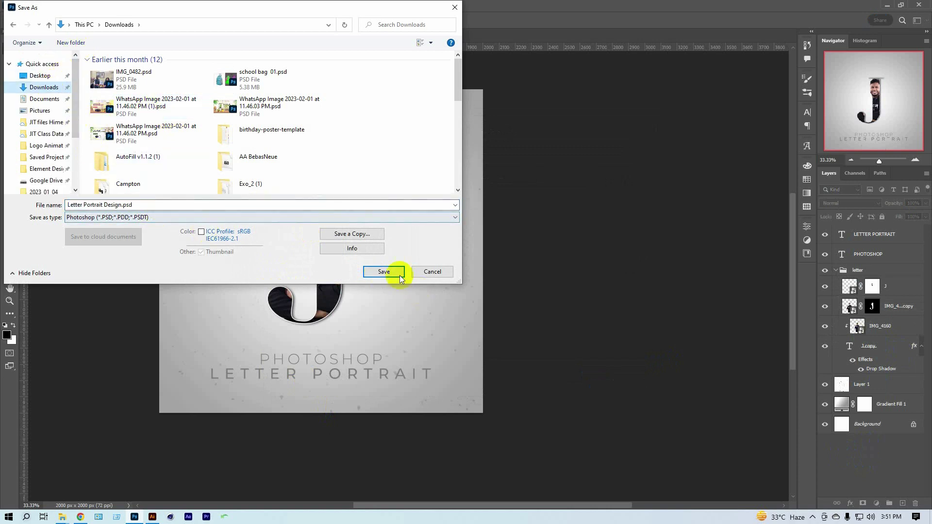
pyautogui.click(391, 273)
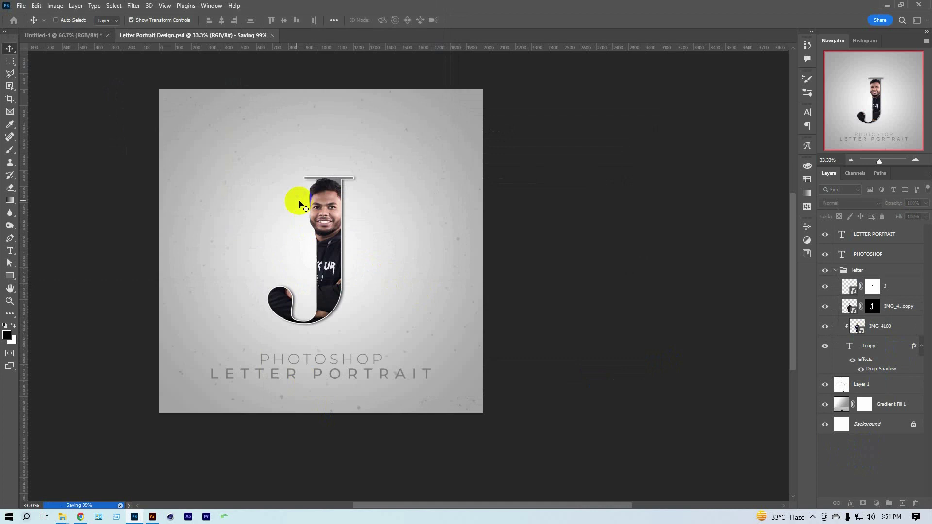
pyautogui.click(22, 5)
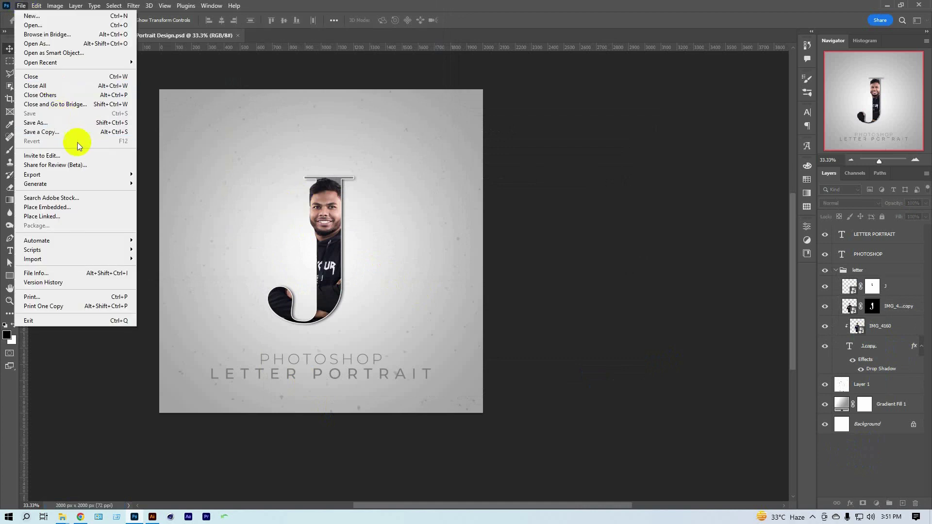
# Step: Save a quality-12 JPEG copy, 'Letter Portrait Design copy', and drag it onto the desktop
pyautogui.click(66, 131)
pyautogui.click(189, 217)
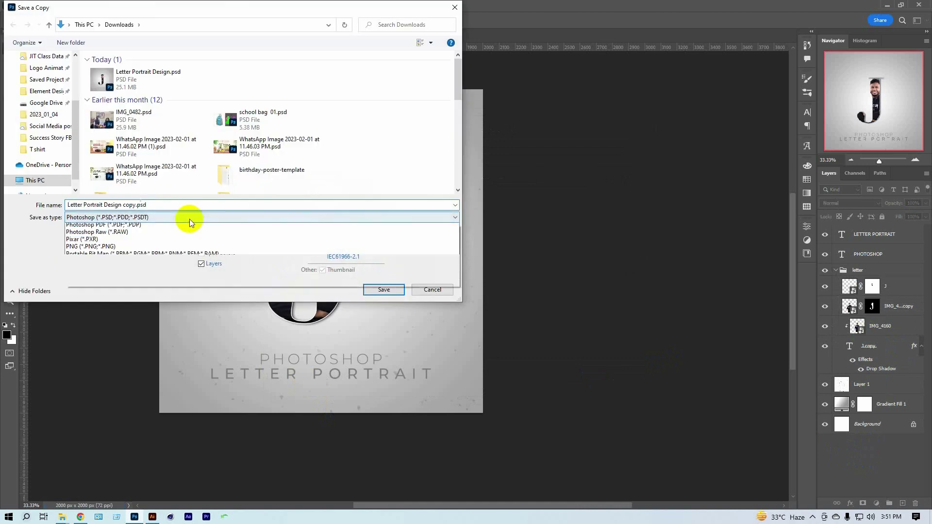
pyautogui.click(130, 290)
pyautogui.click(383, 290)
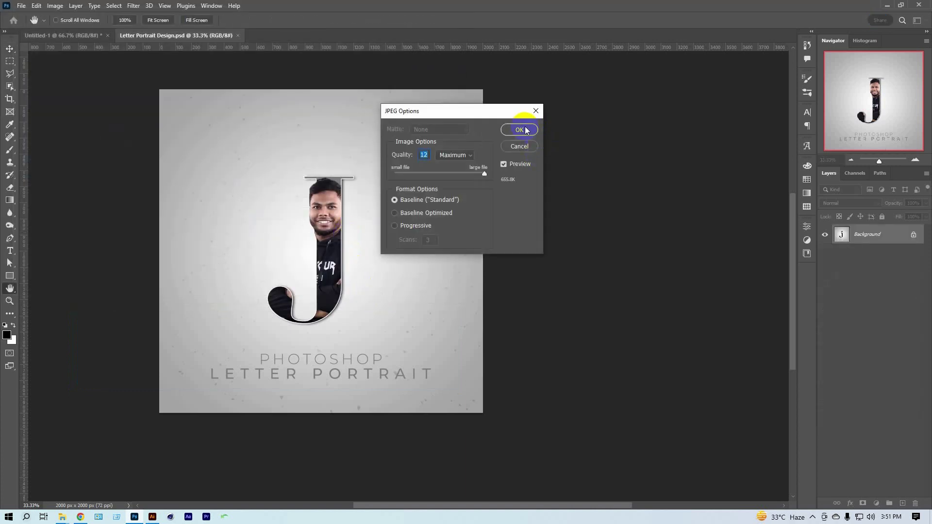
pyautogui.click(519, 129)
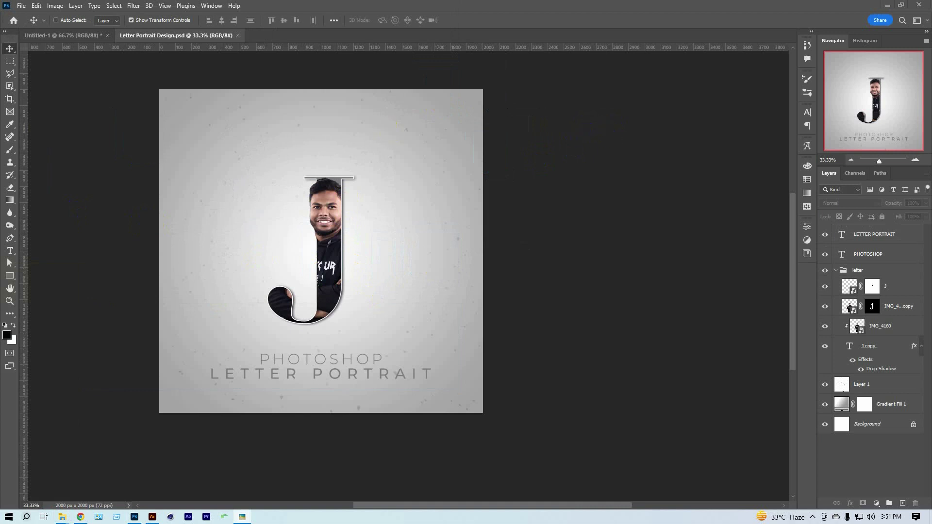
pyautogui.click(886, 5)
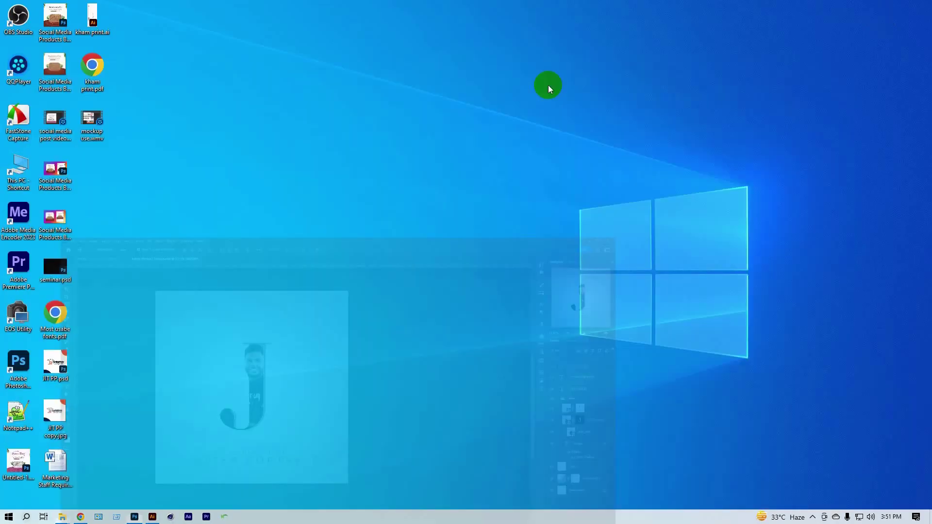
pyautogui.moveTo(338, 213); pyautogui.dragTo(566, 249)
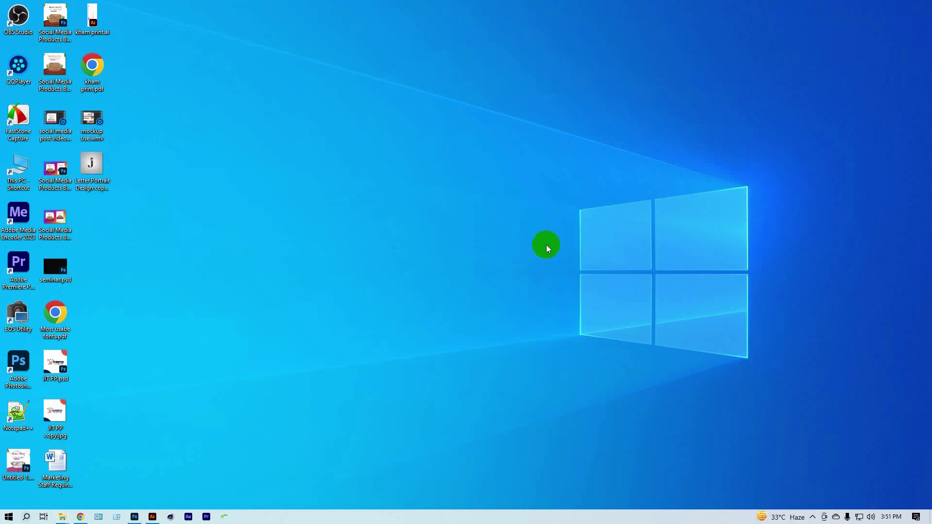